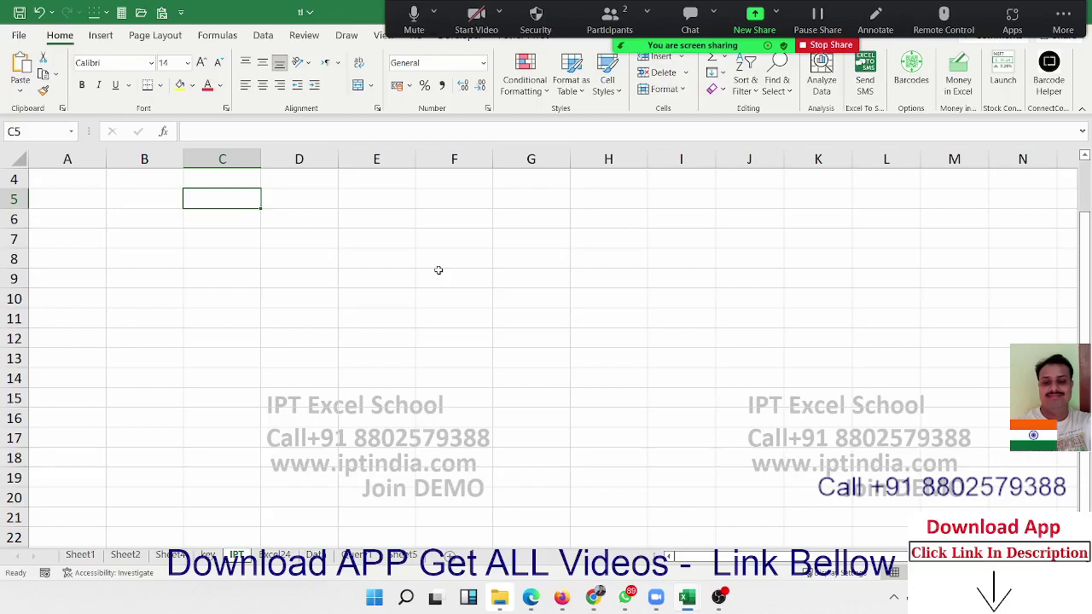
Enter 20 in C5 and 30 in E5
{"action": "left_click", "coordinate": [210, 217]}
{"action": "left_click", "coordinate": [211, 196]}
{"action": "type", "text": "20"}
{"action": "key", "text": "Tab"}
{"action": "key", "text": "Tab"}
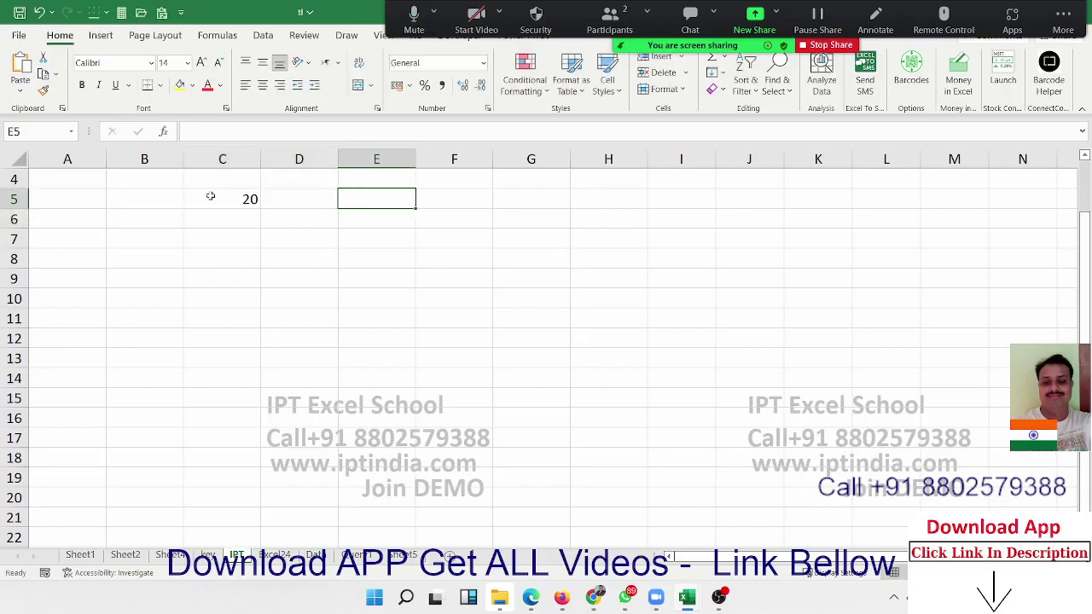
{"action": "type", "text": "30"}
{"action": "key", "text": "Return"}
Copy the 20 from C5, paste it into E5, then undo the paste to keep 30
{"action": "left_click", "coordinate": [211, 196]}
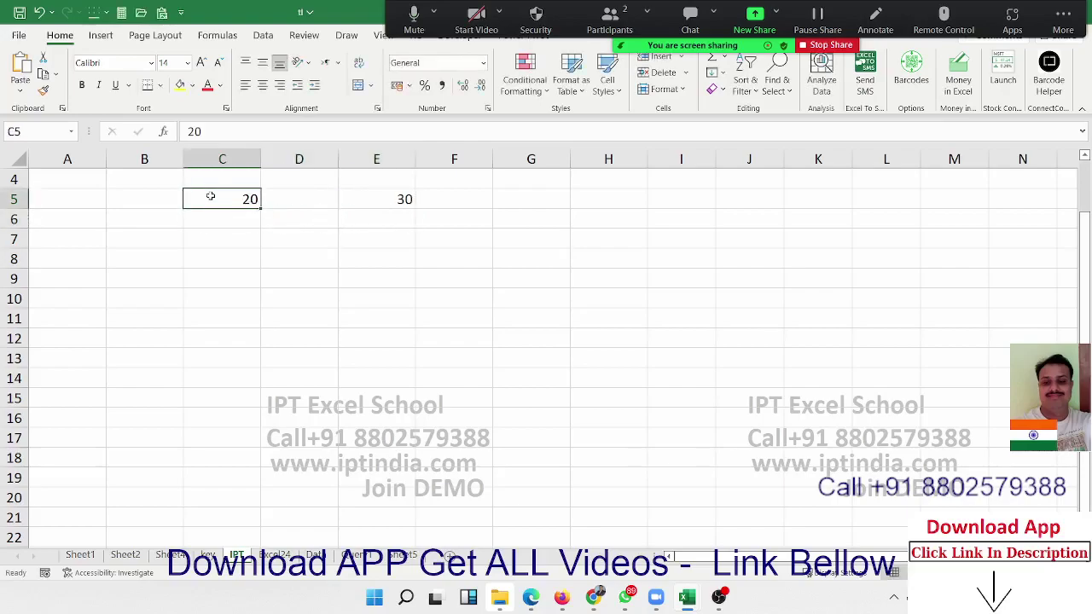
{"action": "key", "text": "ctrl+c"}
{"action": "key", "text": "Right"}
{"action": "key", "text": "Right"}
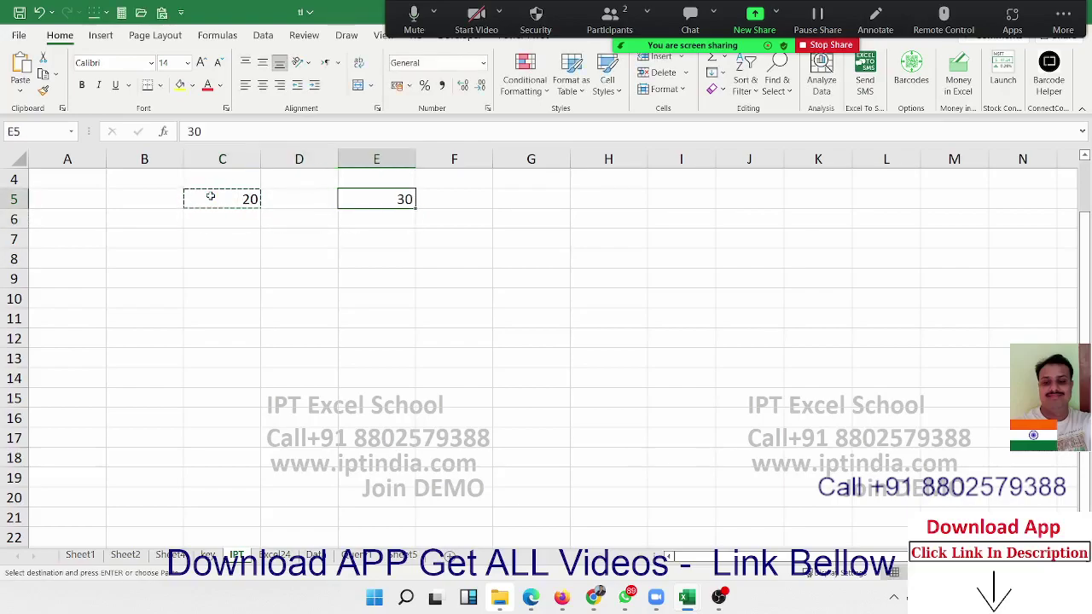
{"action": "key", "text": "ctrl+v"}
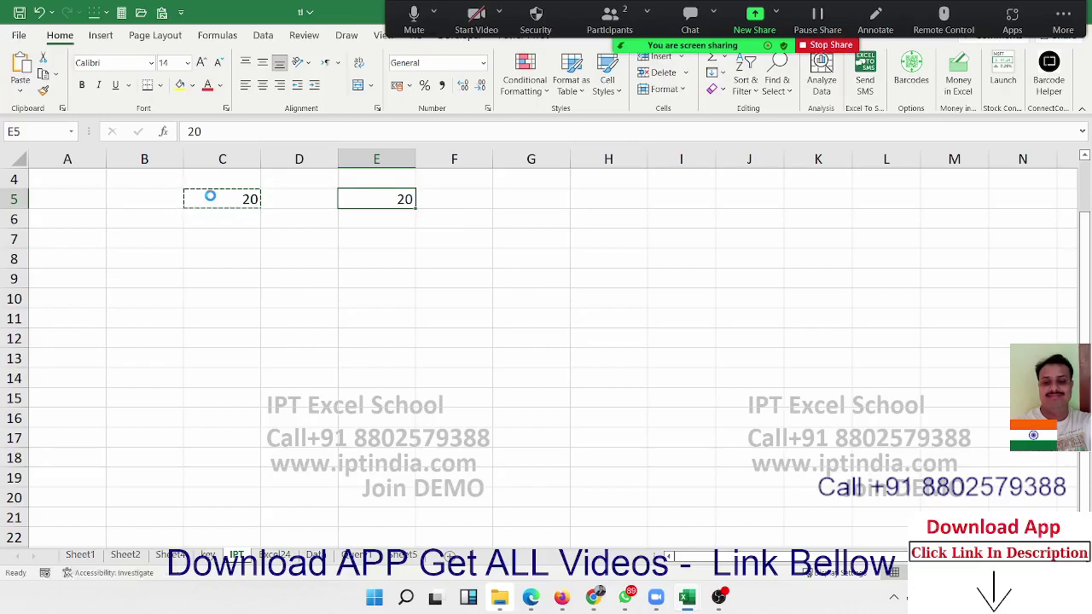
{"action": "key", "text": "ctrl+z"}
Paste Special the copied 20 onto E5 with the Add operation, making 50
{"action": "right_click", "coordinate": [347, 200]}
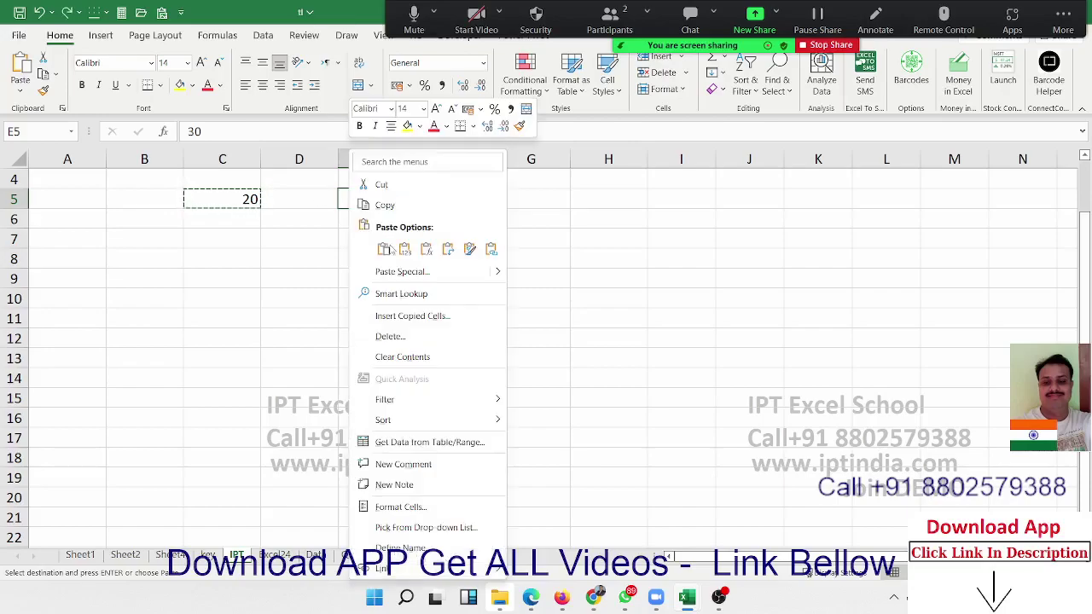
{"action": "left_click", "coordinate": [395, 280]}
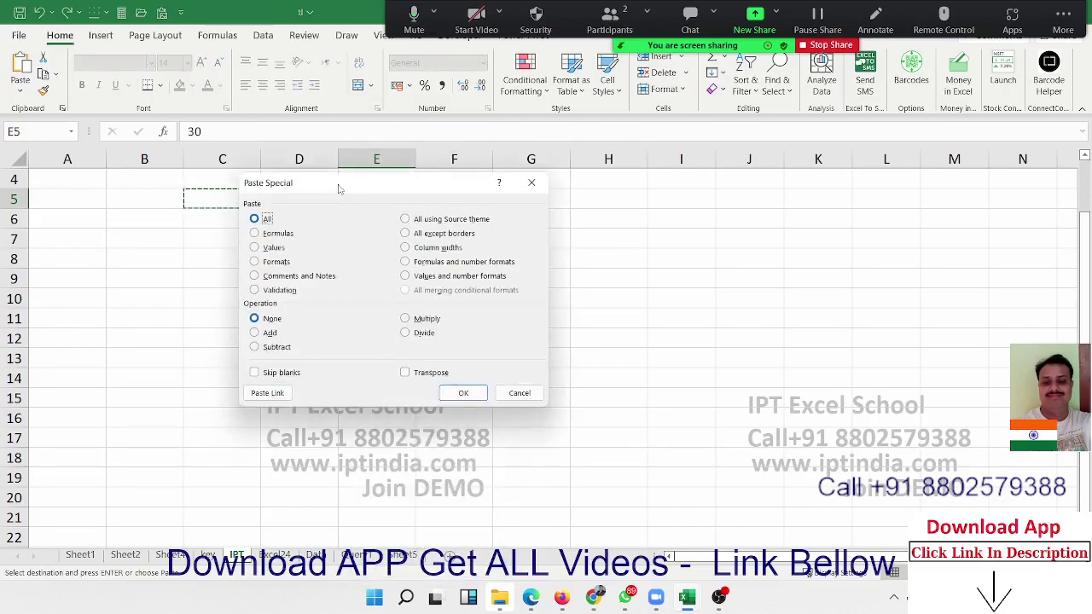
{"action": "left_click_drag", "start_coordinate": [337, 186], "coordinate": [756, 156]}
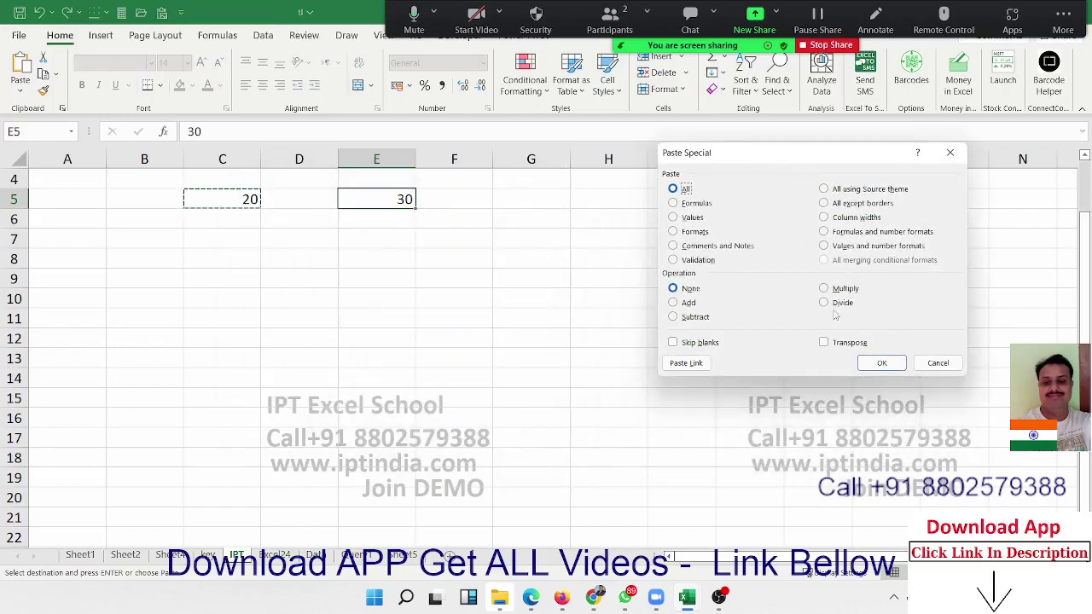
{"action": "left_click", "coordinate": [694, 304]}
{"action": "left_click", "coordinate": [883, 365]}
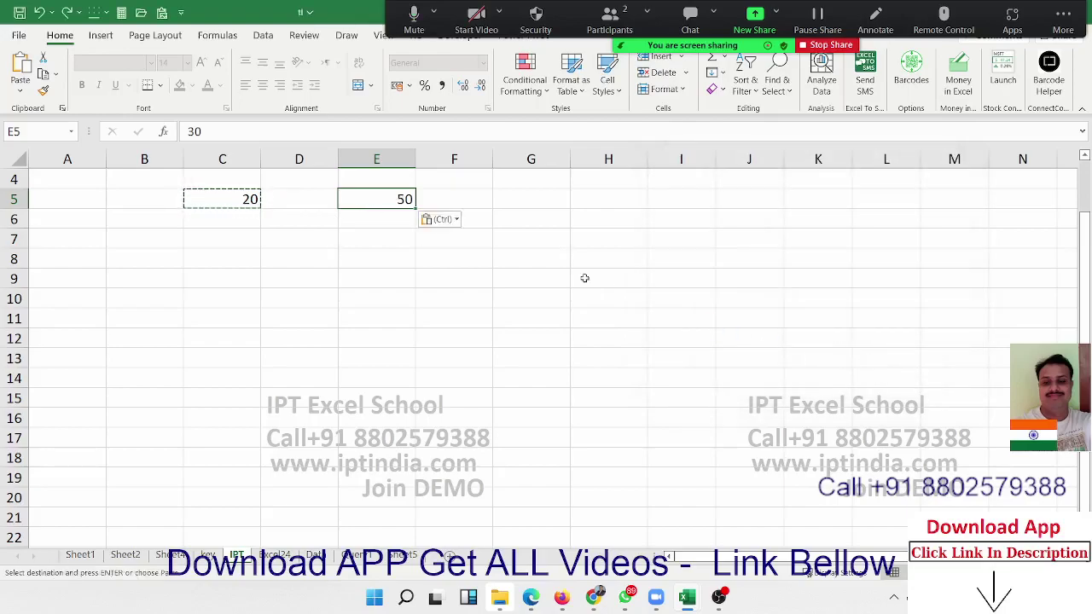
Paste Special onto E5 again with Multiply, so E5 reads 1000
{"action": "right_click", "coordinate": [363, 194]}
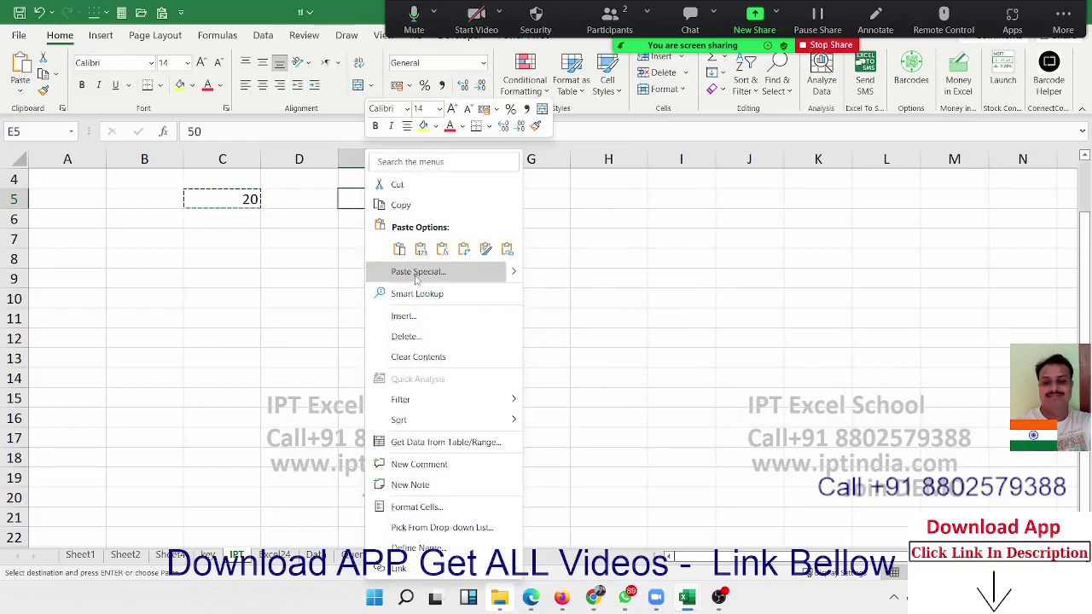
{"action": "left_click", "coordinate": [416, 272]}
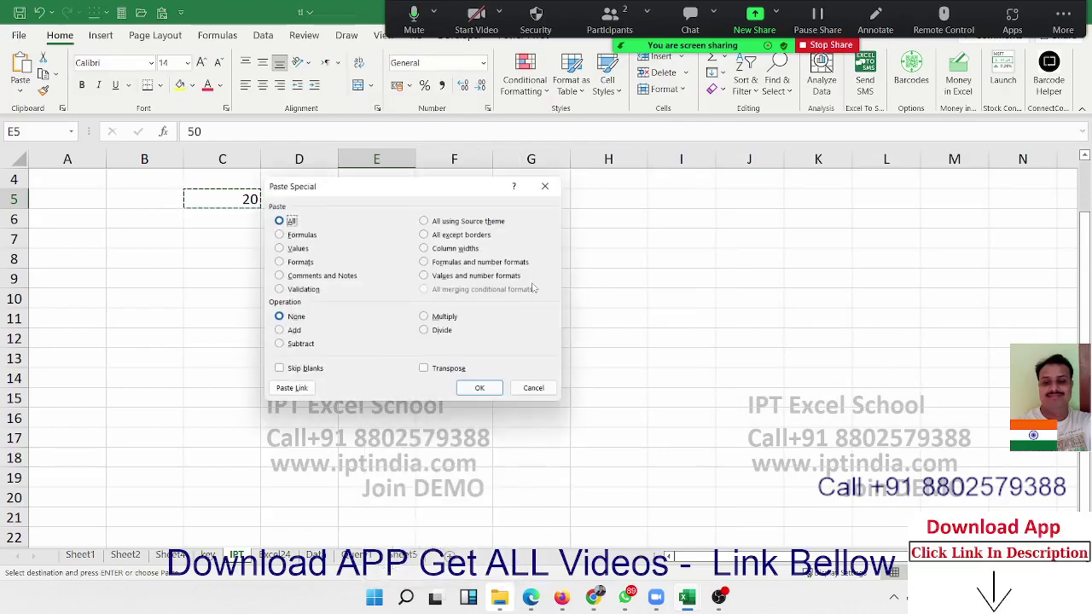
{"action": "left_click", "coordinate": [450, 319]}
{"action": "left_click_drag", "start_coordinate": [380, 185], "coordinate": [677, 135]}
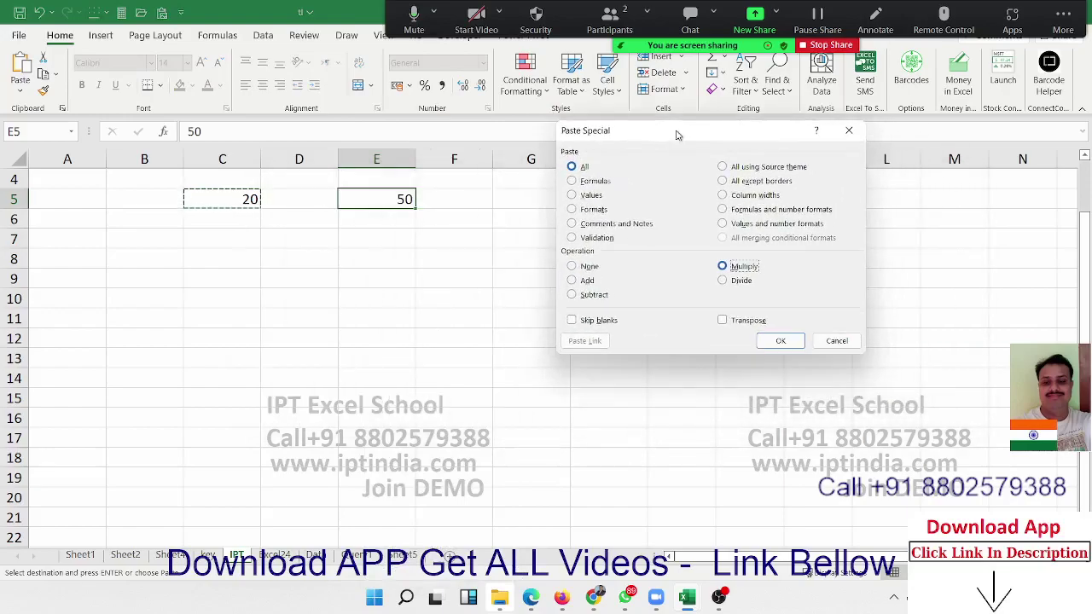
{"action": "left_click", "coordinate": [791, 342]}
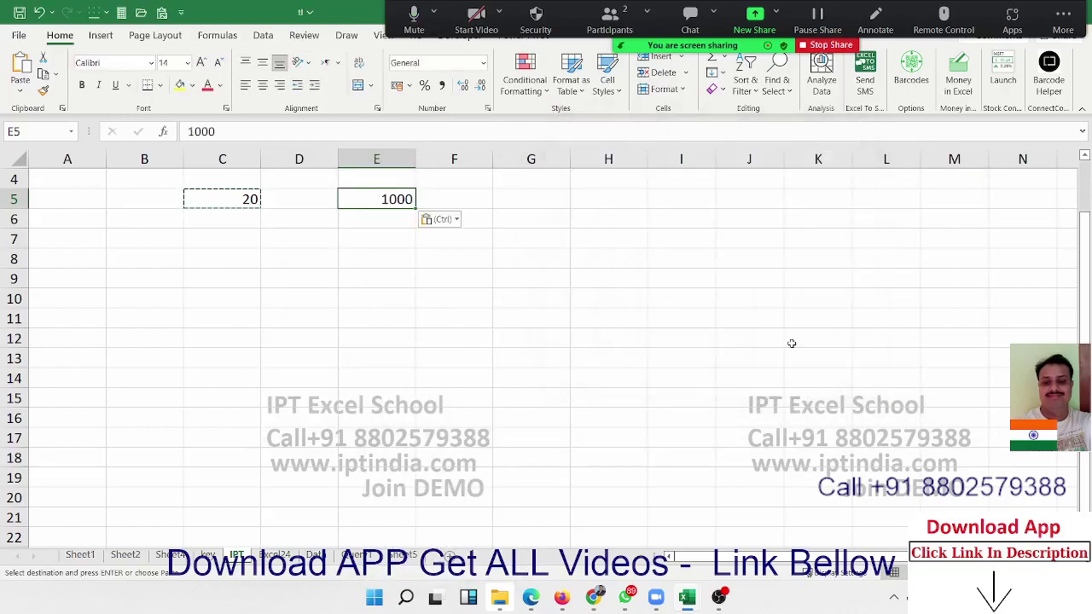
{"action": "right_click", "coordinate": [377, 201]}
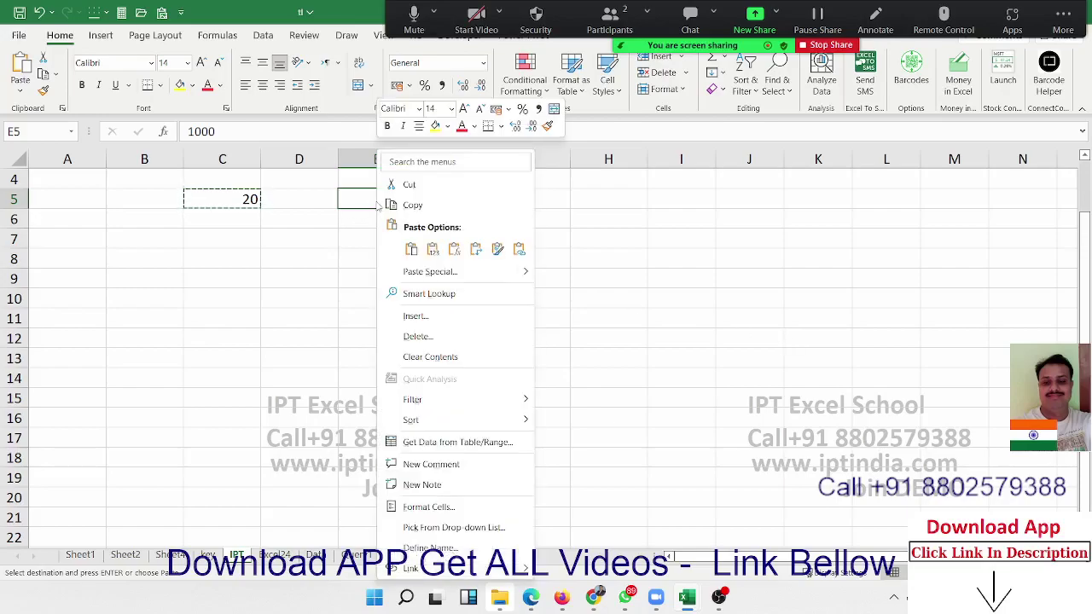
{"action": "left_click", "coordinate": [428, 281]}
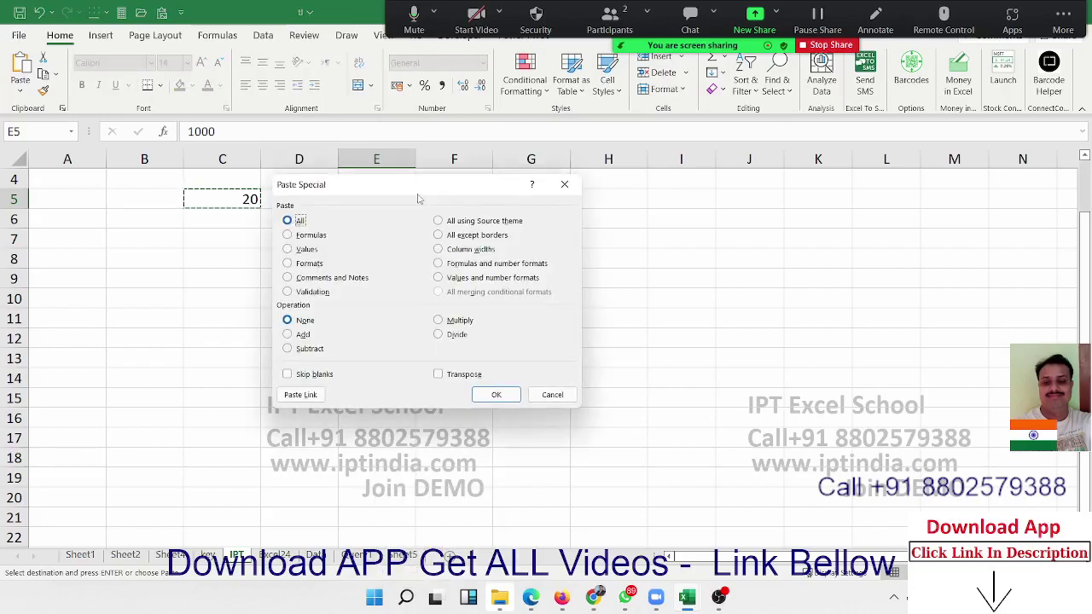
{"action": "left_click_drag", "start_coordinate": [420, 199], "coordinate": [580, 156]}
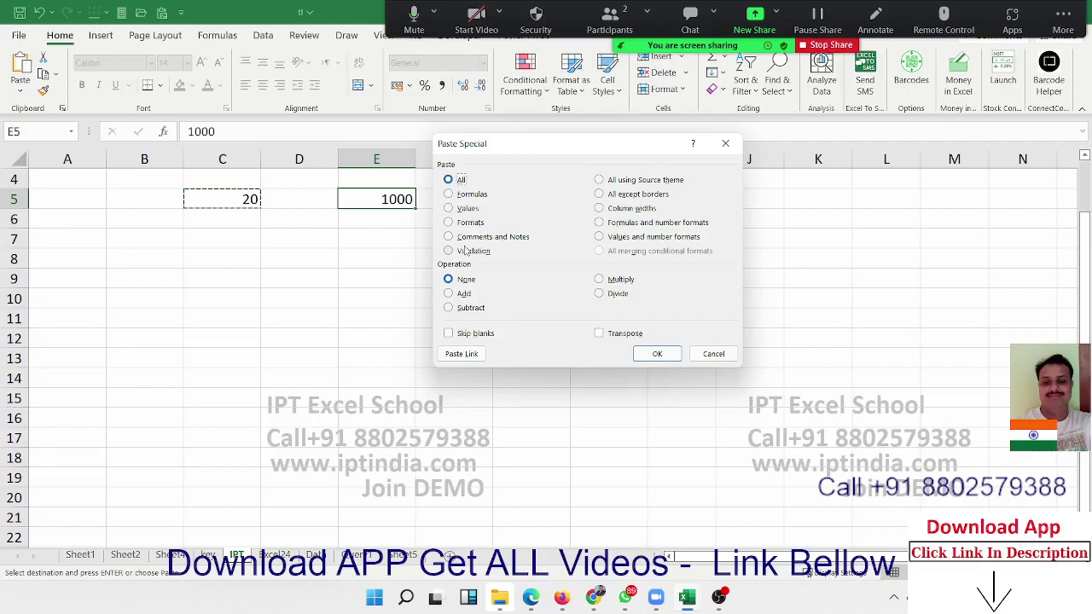
{"action": "key", "text": "Escape"}
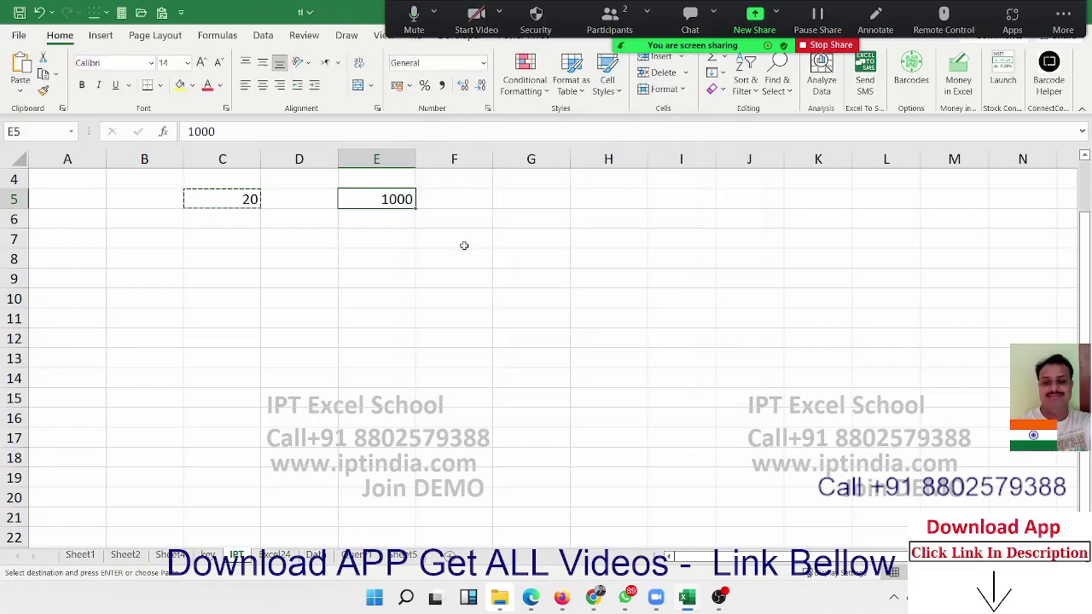
Select C4:E6, delete the 20 and 1000, and return to cell A3
{"action": "left_click", "coordinate": [186, 218]}
{"action": "left_click_drag", "start_coordinate": [189, 184], "coordinate": [399, 211]}
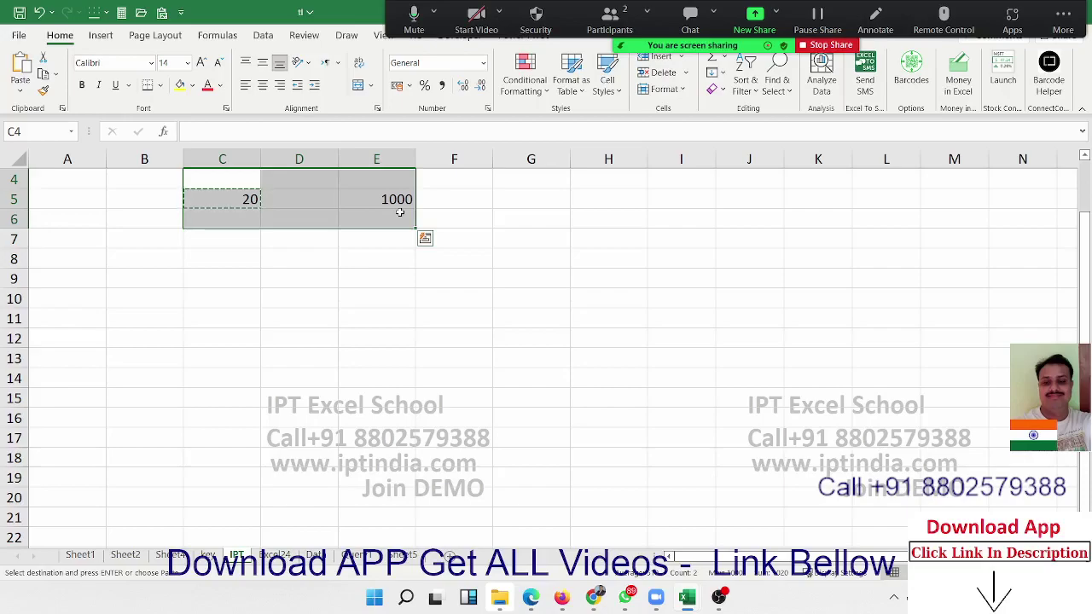
{"action": "key", "text": "Delete"}
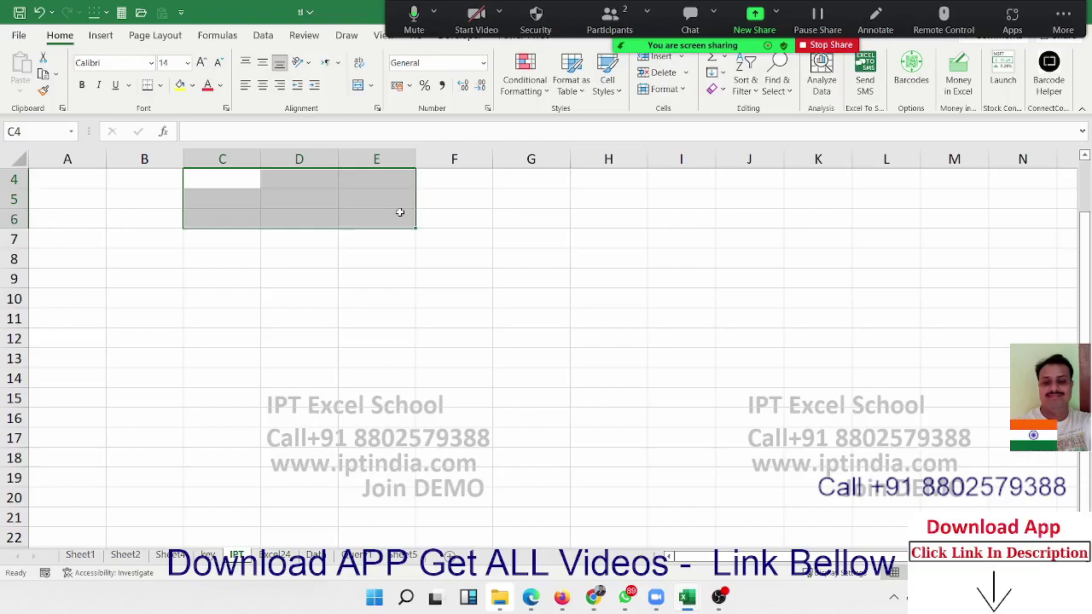
{"action": "key", "text": "Up"}
{"action": "key", "text": "Home"}
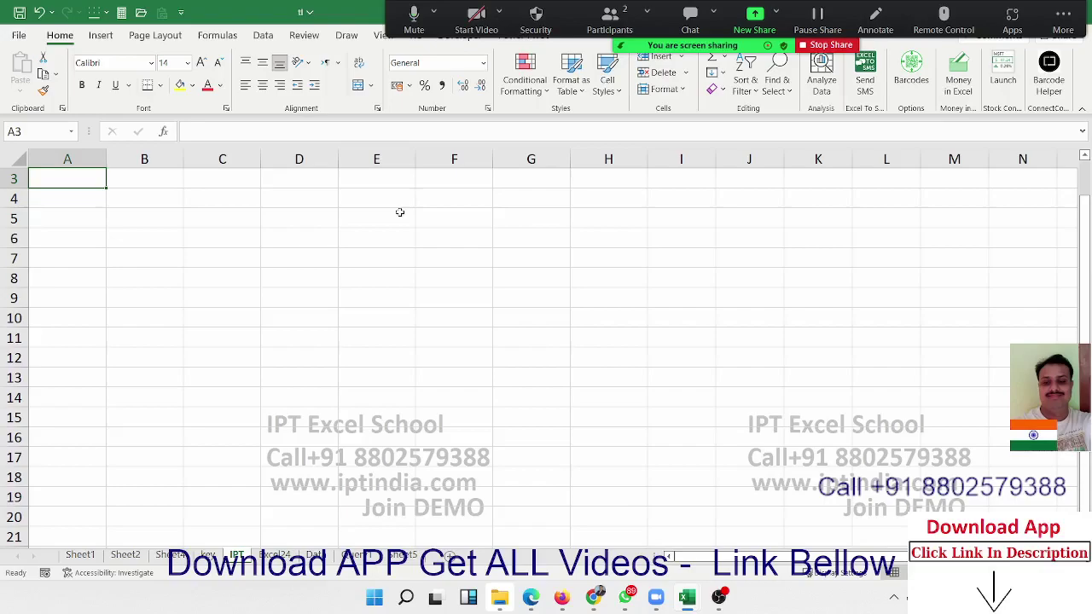
Enter 20% in A3 and 20 in B3, formatting B3 as a percentage (2000%)
{"action": "type", "text": "20%"}
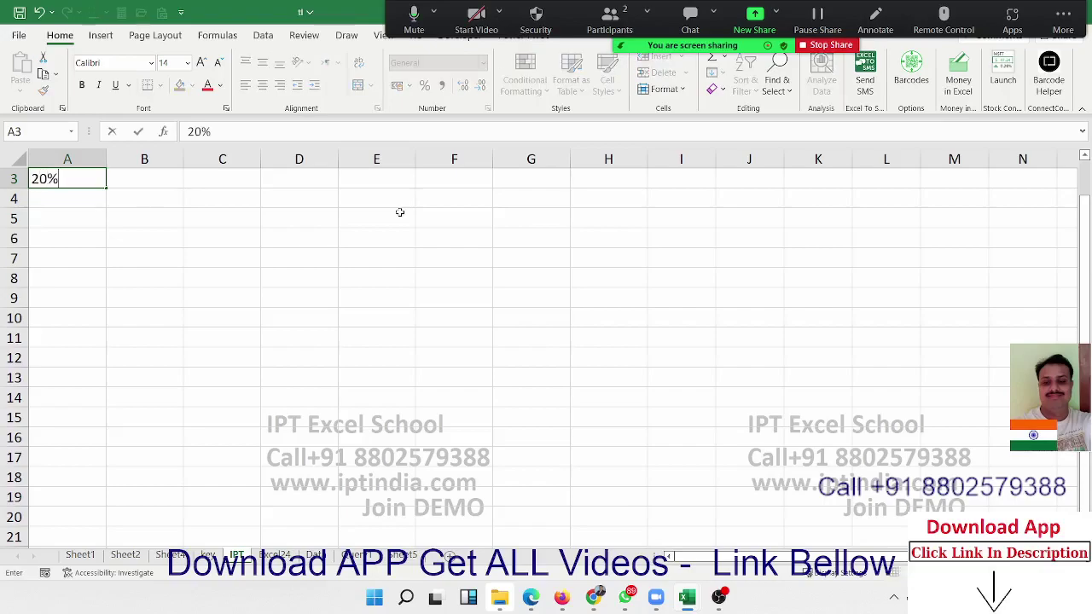
{"action": "key", "text": "Return"}
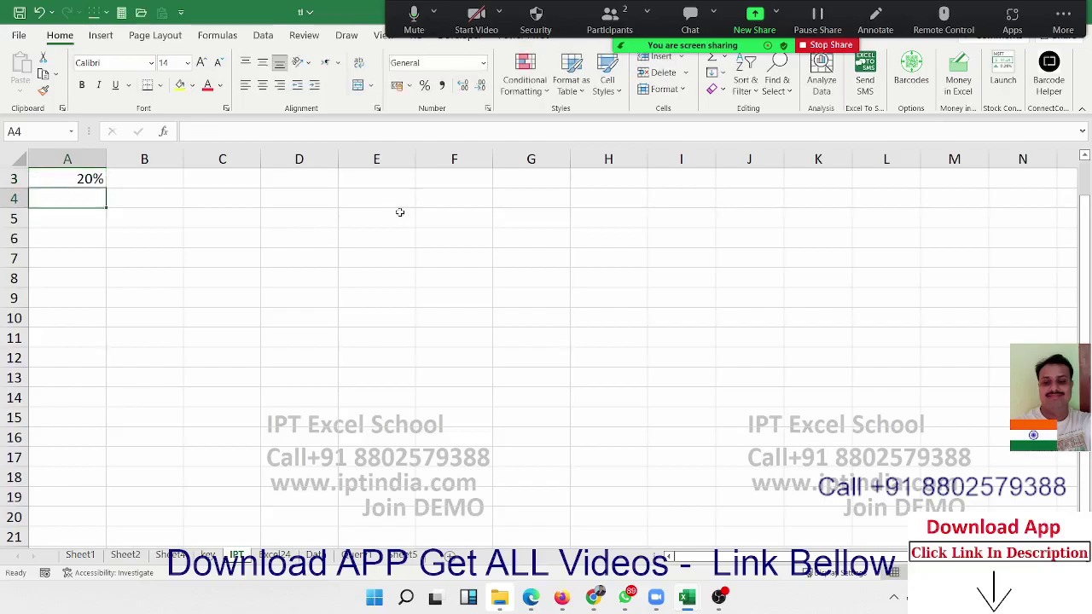
{"action": "key", "text": "Right"}
{"action": "key", "text": "Up"}
{"action": "type", "text": "20"}
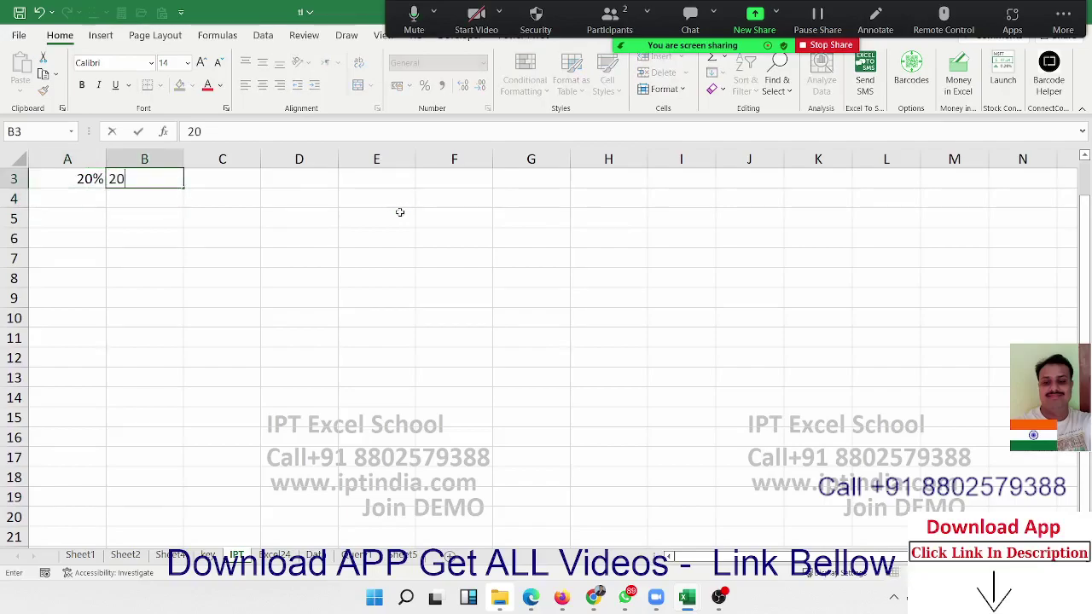
{"action": "key", "text": "Return"}
{"action": "key", "text": "Up"}
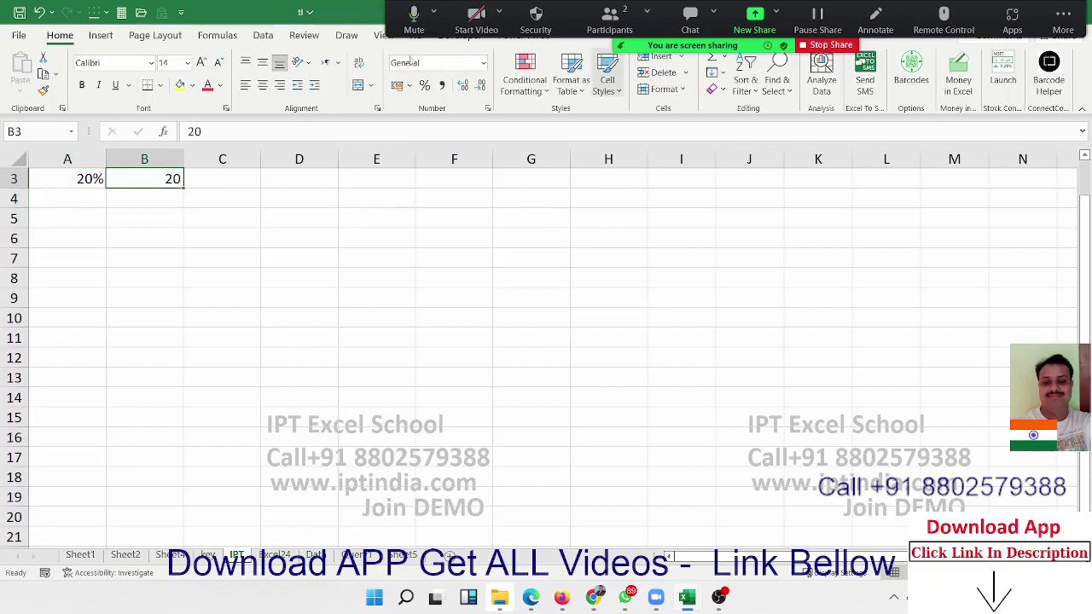
{"action": "left_click", "coordinate": [431, 86]}
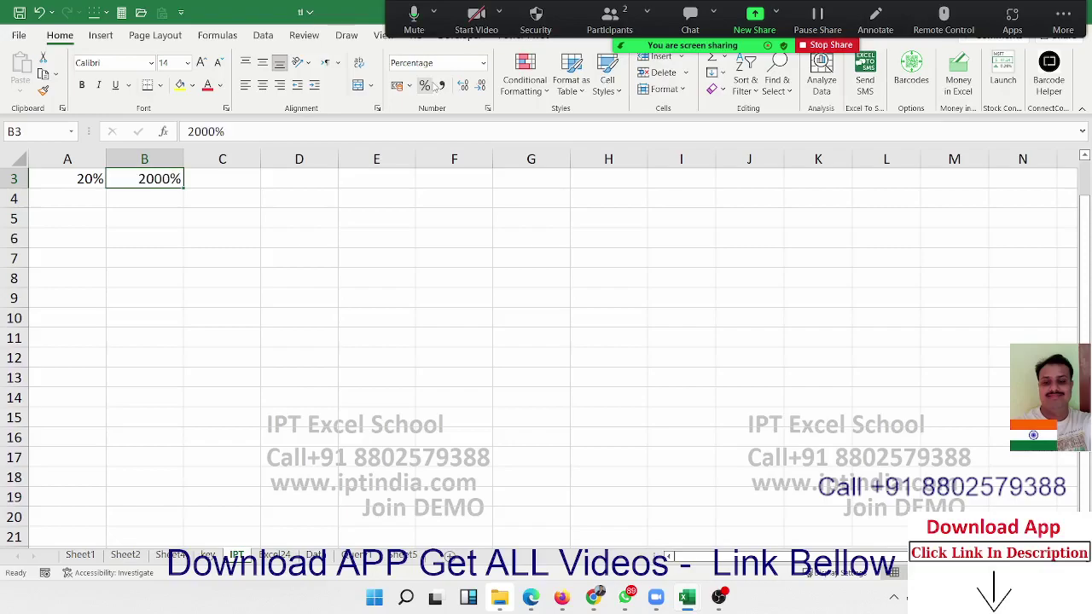
Note 1=100% in B4 and enter 0.20 in C3, formatted to show 20%
{"action": "key", "text": "Down"}
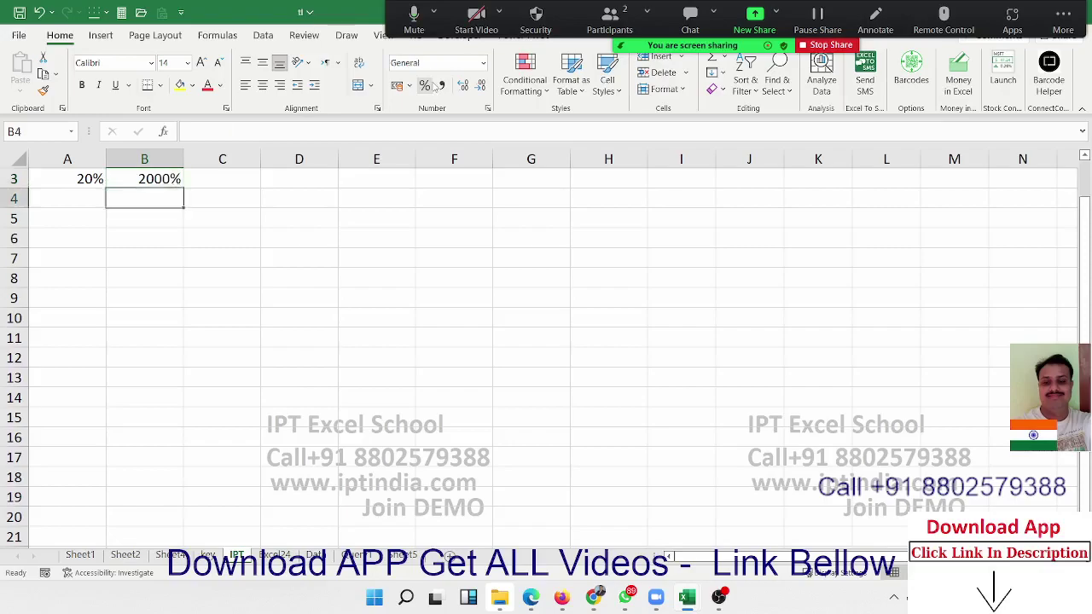
{"action": "type", "text": "1=1"}
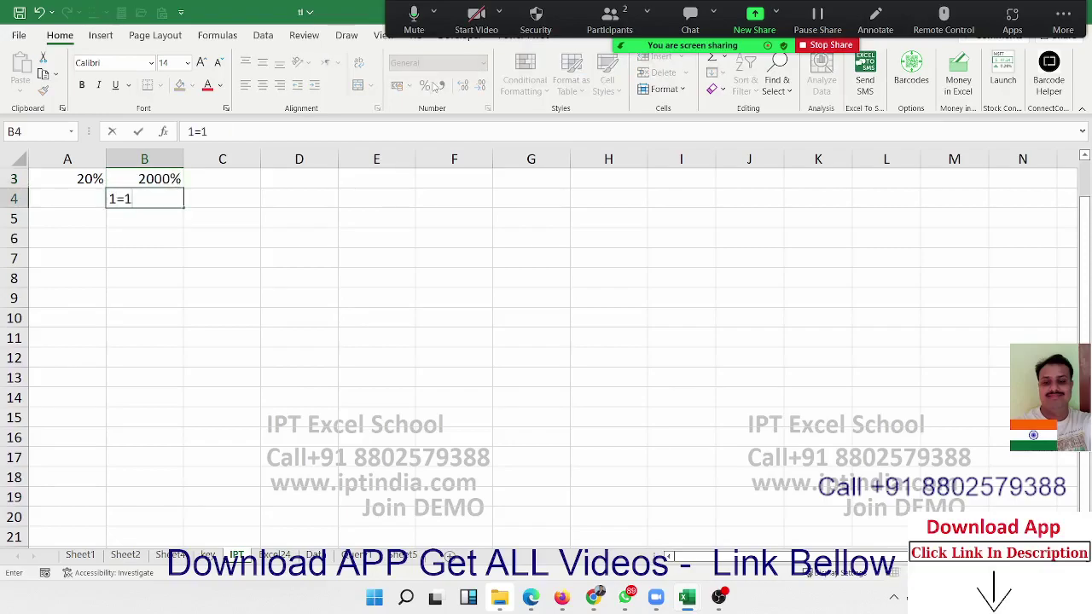
{"action": "type", "text": "00"}
{"action": "type", "text": "%"}
{"action": "key", "text": "Up"}
{"action": "key", "text": "Right"}
{"action": "type", "text": "0"}
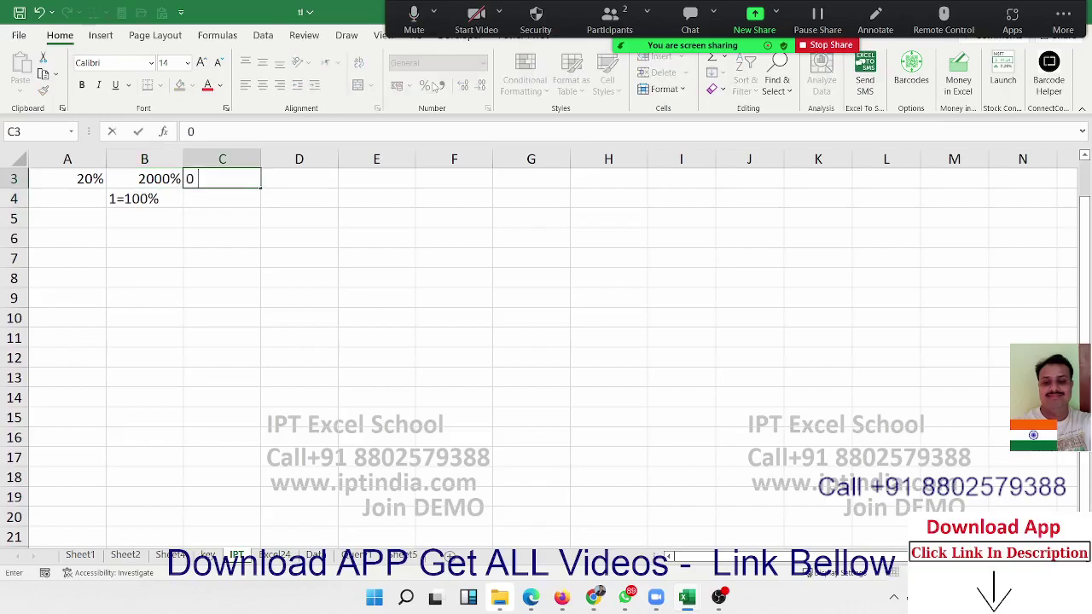
{"action": "type", "text": ".20"}
{"action": "key", "text": "Up"}
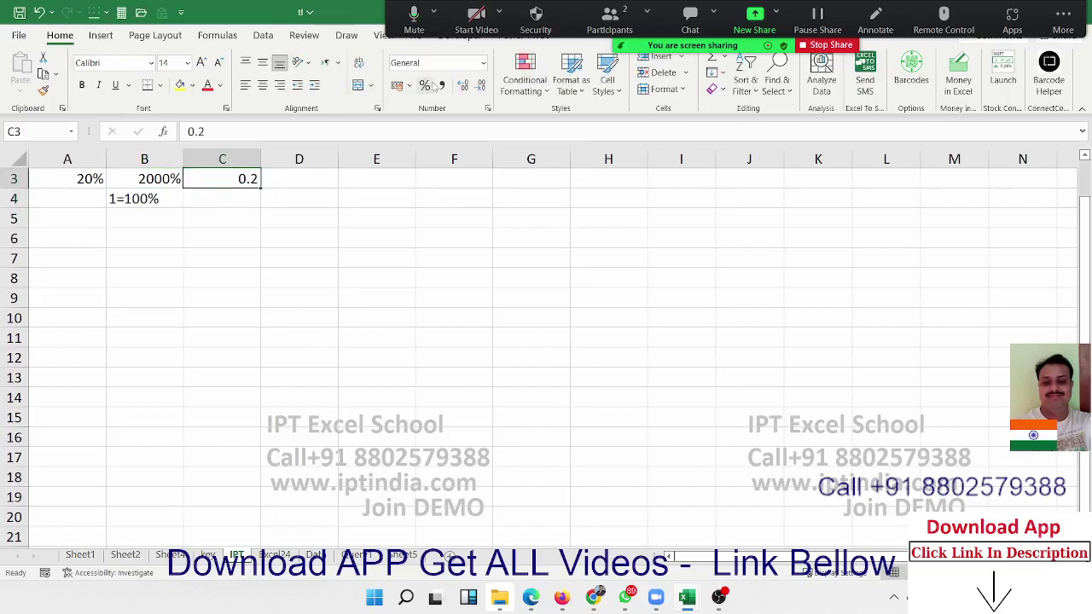
{"action": "left_click", "coordinate": [424, 85]}
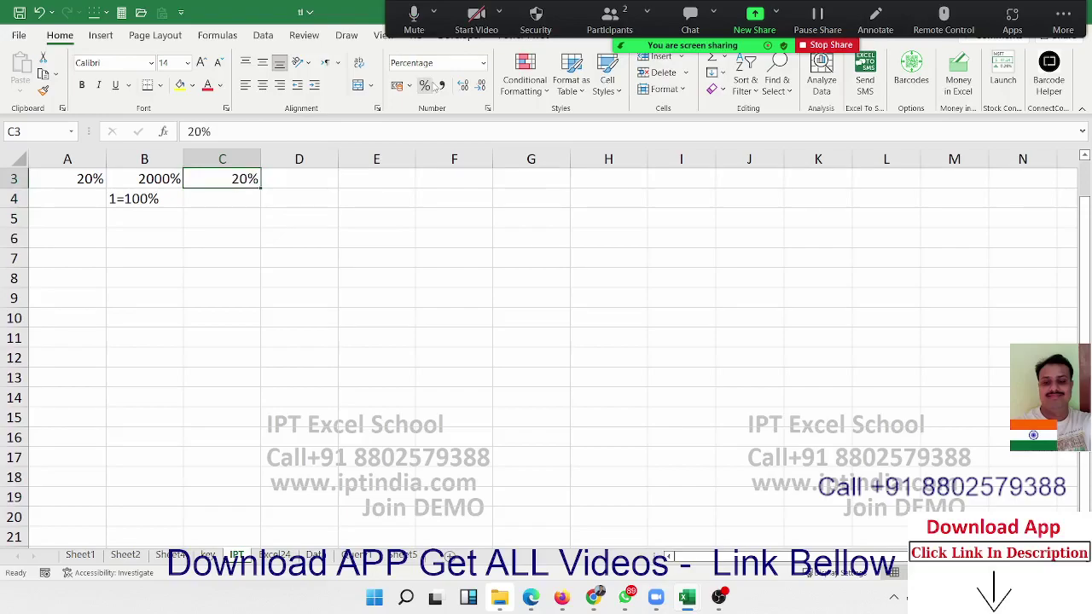
Label A6 with % and enter =RANDBETWEEN(10,90) in A7
{"action": "left_click", "coordinate": [60, 242]}
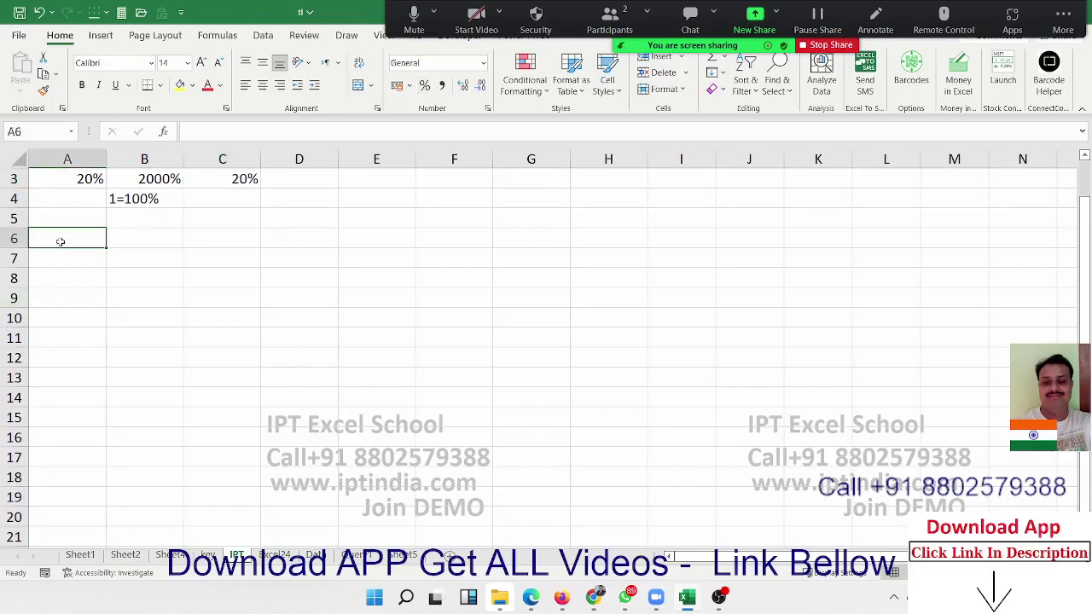
{"action": "type", "text": "%"}
{"action": "key", "text": "Return"}
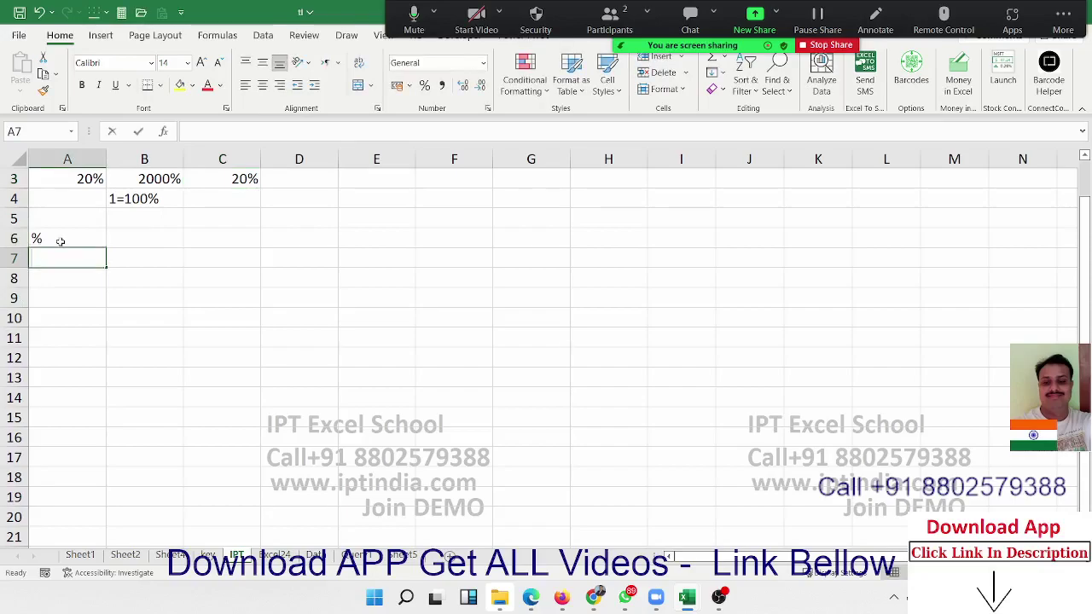
{"action": "type", "text": "=ra"}
{"action": "key", "text": "Down"}
{"action": "key", "text": "Down"}
{"action": "key", "text": "Down"}
{"action": "key", "text": "Tab"}
{"action": "type", "text": "10"}
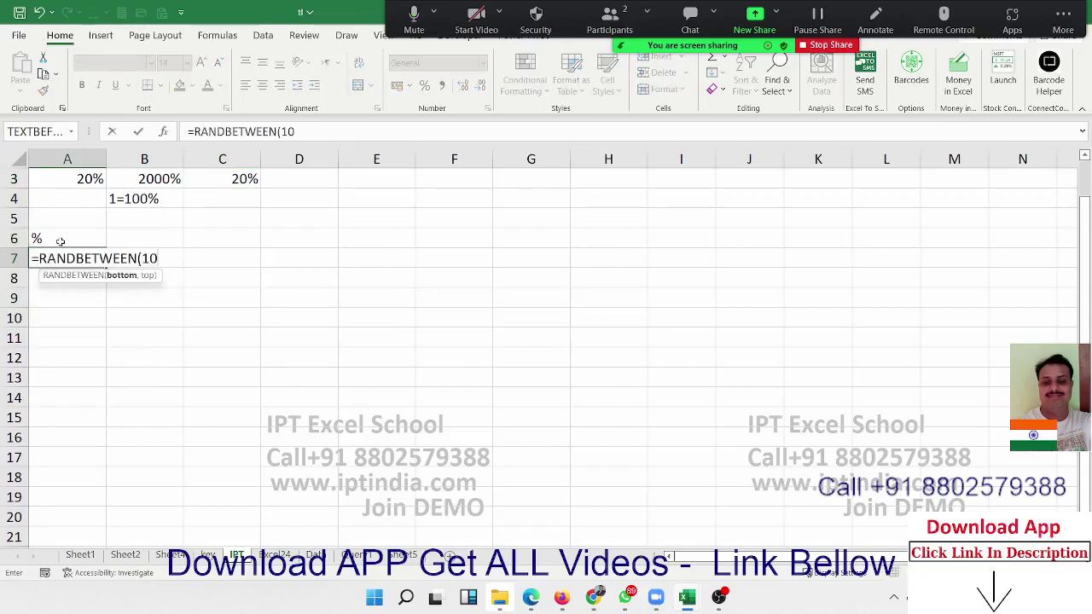
{"action": "type", "text": ",90"}
{"action": "key", "text": "Return"}
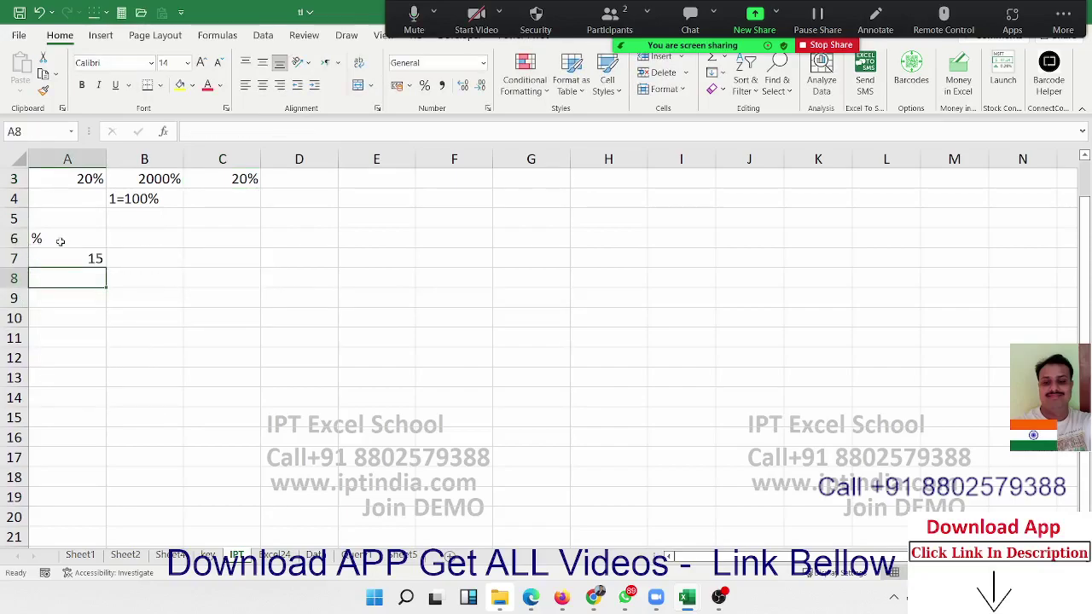
Fill the formula across A7:H14, then paste the grid back as fixed values
{"action": "left_click_drag", "start_coordinate": [71, 259], "coordinate": [647, 400]}
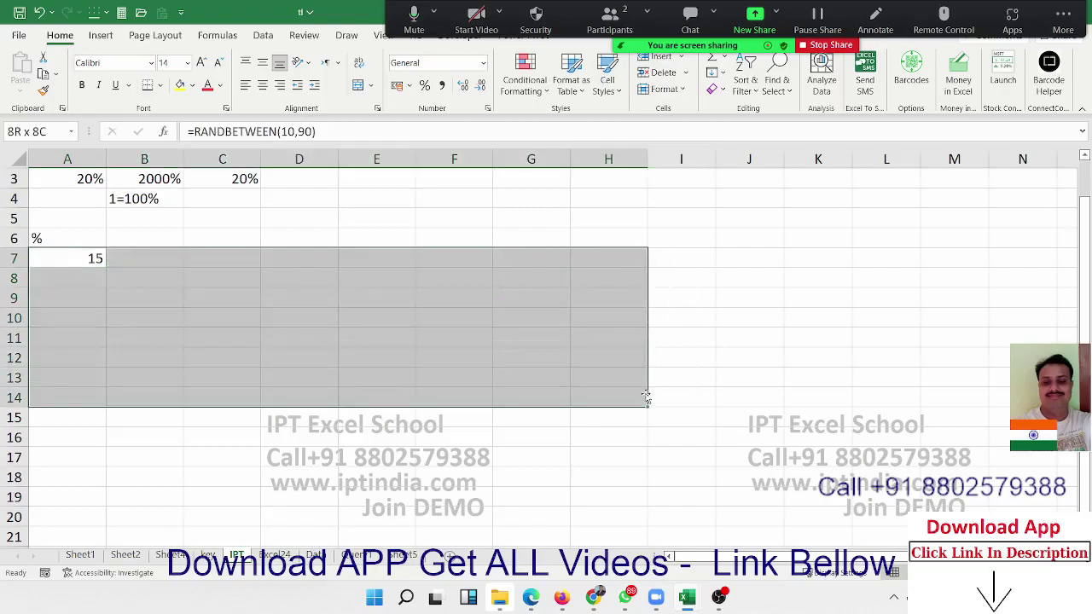
{"action": "key", "text": "ctrl+r"}
{"action": "key", "text": "ctrl+d"}
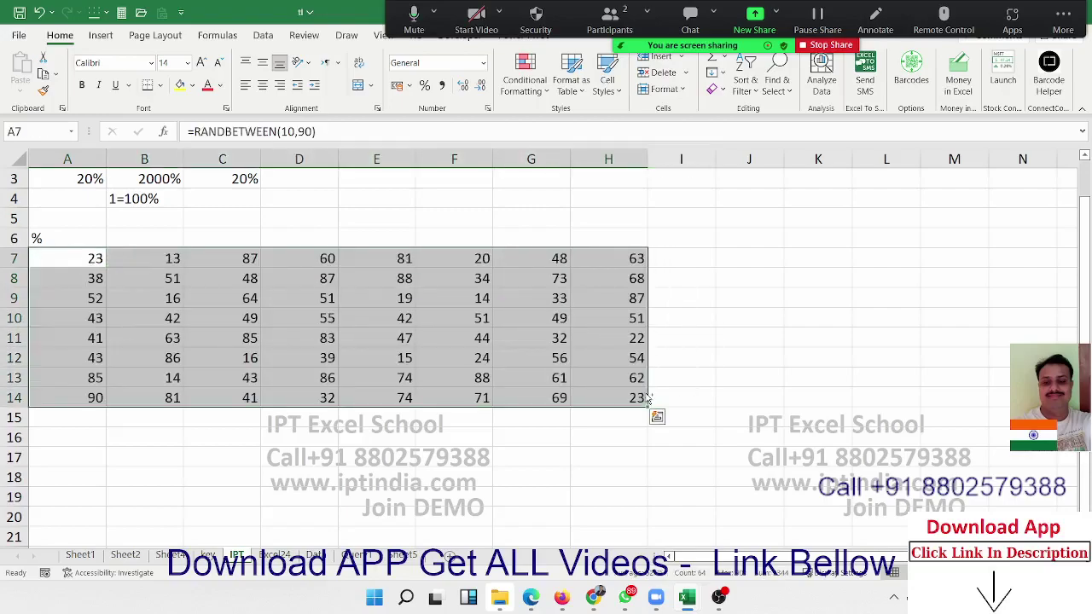
{"action": "key", "text": "ctrl+c"}
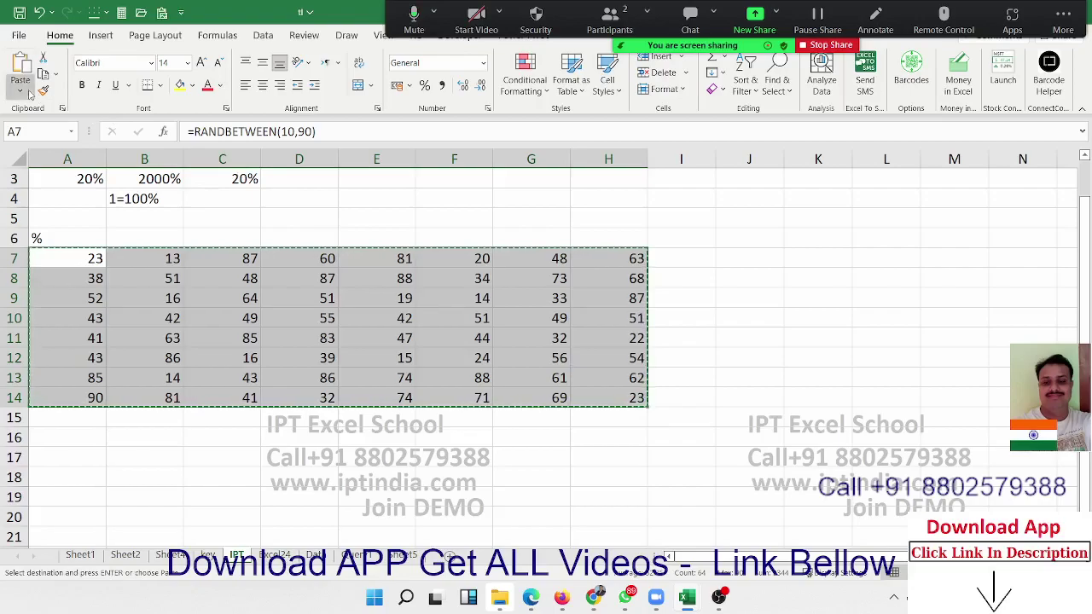
{"action": "left_click", "coordinate": [20, 92]}
{"action": "left_click", "coordinate": [18, 199]}
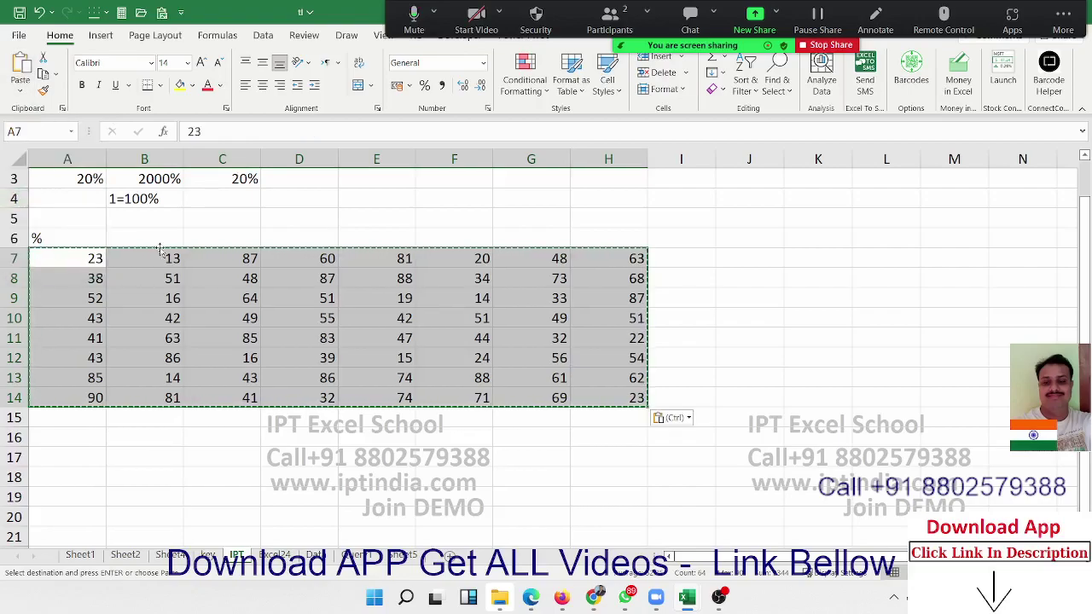
{"action": "left_click", "coordinate": [289, 281]}
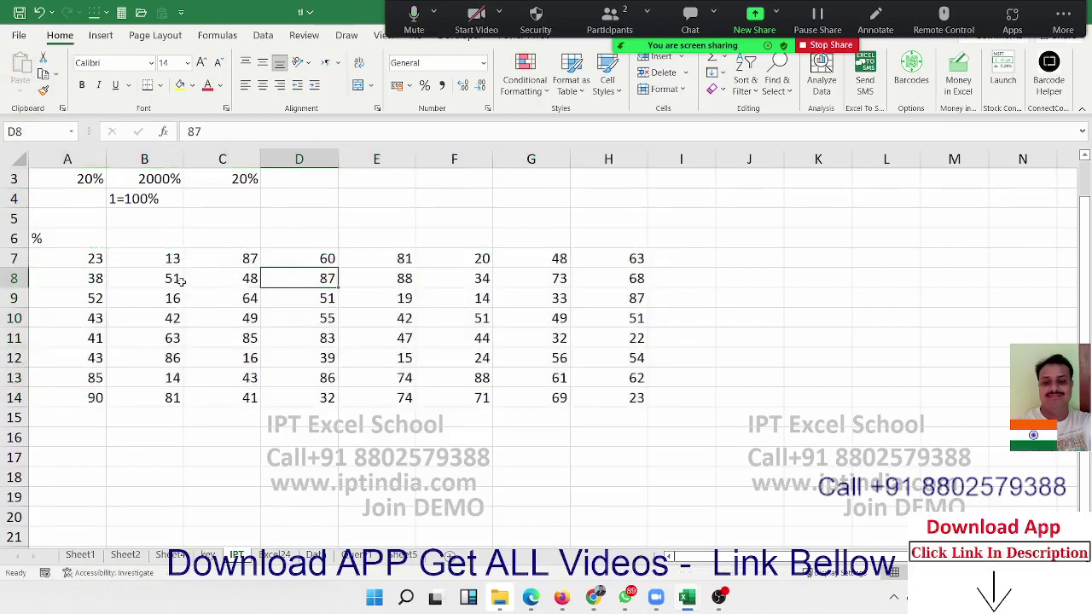
{"action": "left_click", "coordinate": [69, 259]}
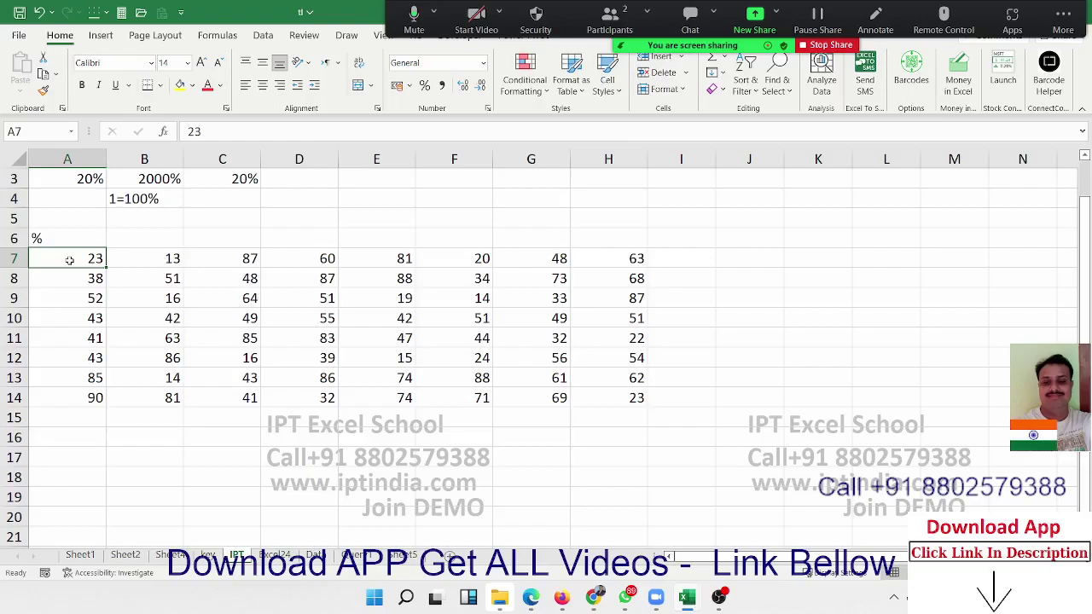
Enter 500 in E4 and 23% in F4
{"action": "left_click", "coordinate": [401, 204]}
{"action": "type", "text": "5"}
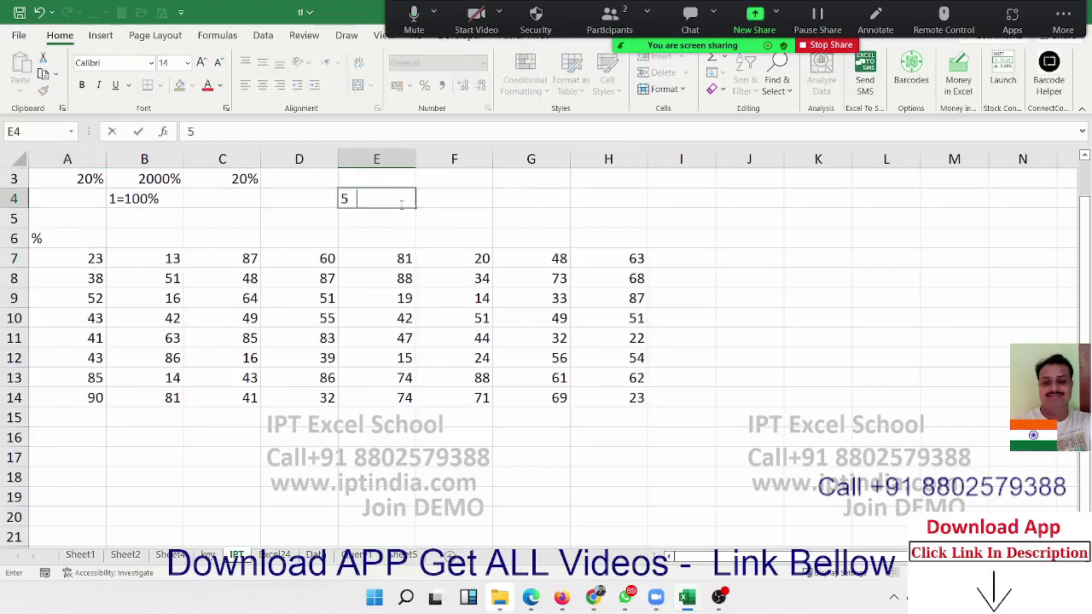
{"action": "type", "text": "000"}
{"action": "key", "text": "BackSpace"}
{"action": "key", "text": "Return"}
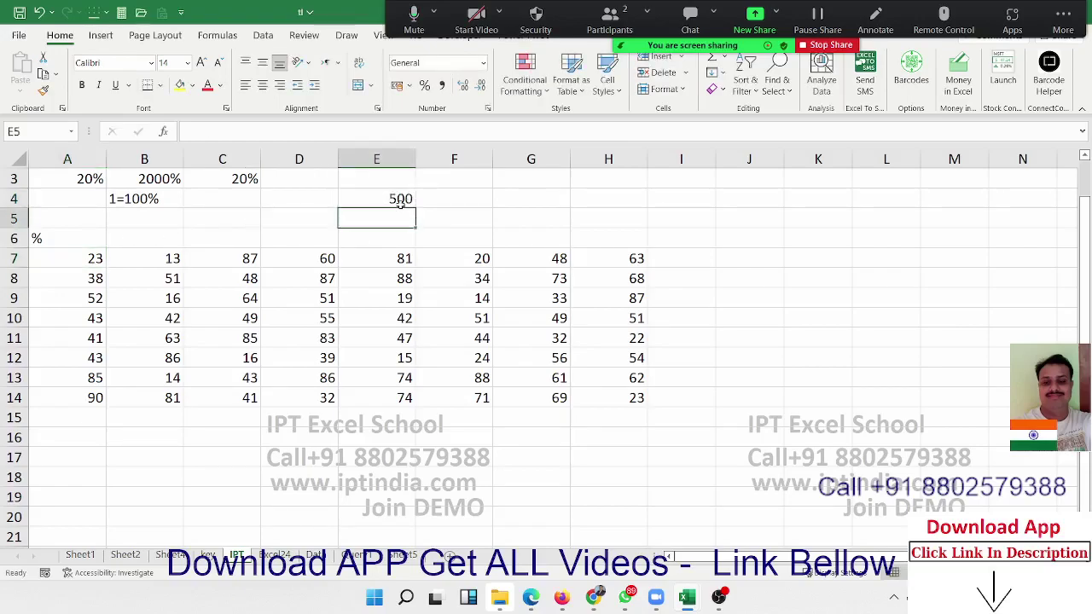
{"action": "key", "text": "Up"}
{"action": "key", "text": "Right"}
{"action": "type", "text": "23"}
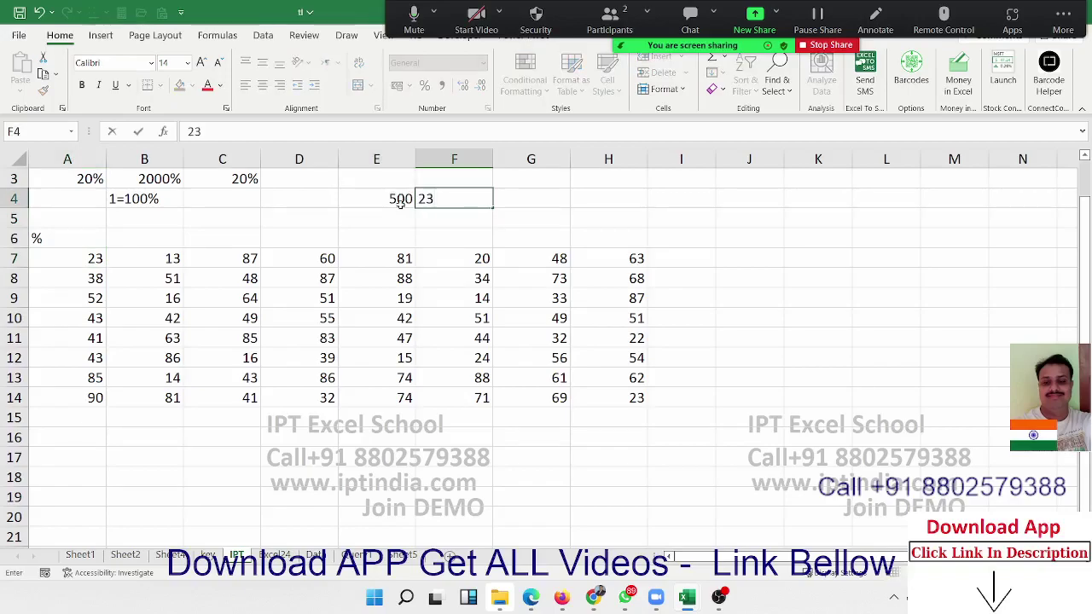
{"action": "type", "text": "%"}
{"action": "key", "text": "Tab"}
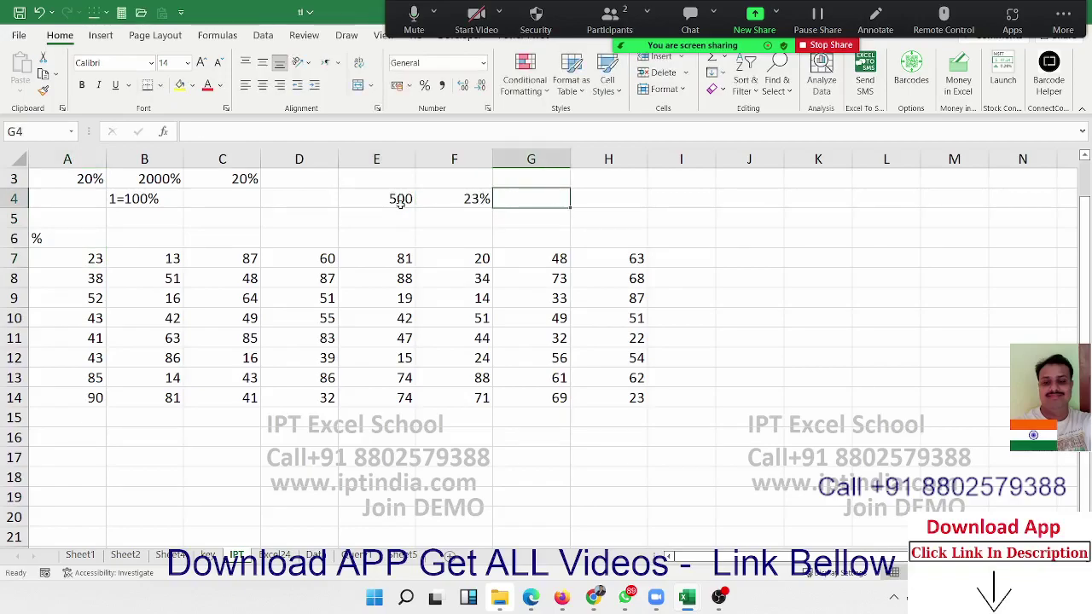
Calculate 23% of 500 in G4 with =E4*F4, giving 115
{"action": "type", "text": "="}
{"action": "left_click", "coordinate": [400, 200]}
{"action": "type", "text": "*"}
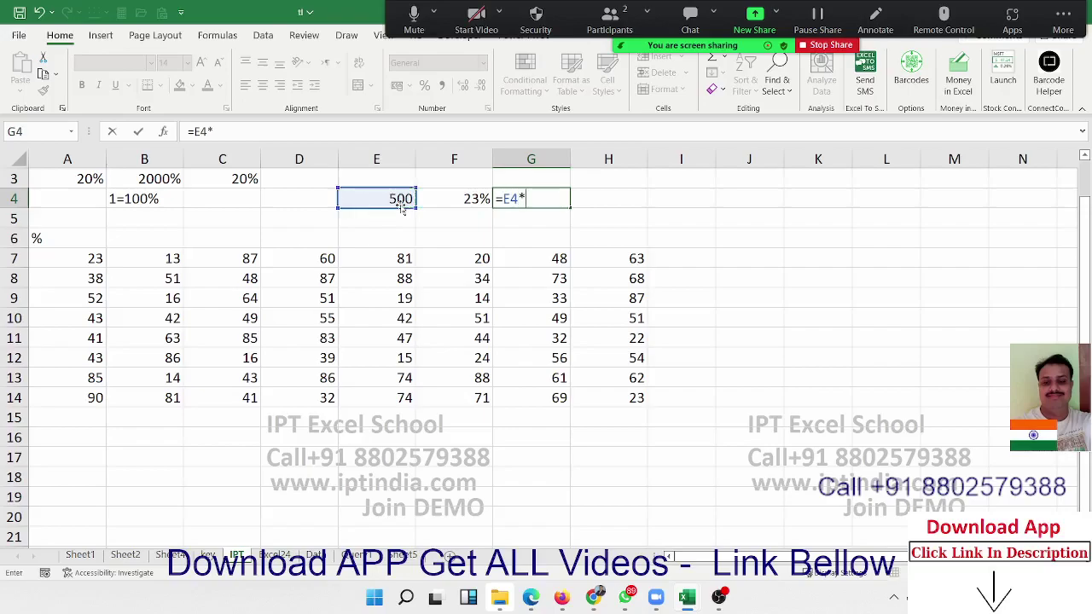
{"action": "key", "text": "Left"}
{"action": "key", "text": "Return"}
{"action": "key", "text": "Up"}
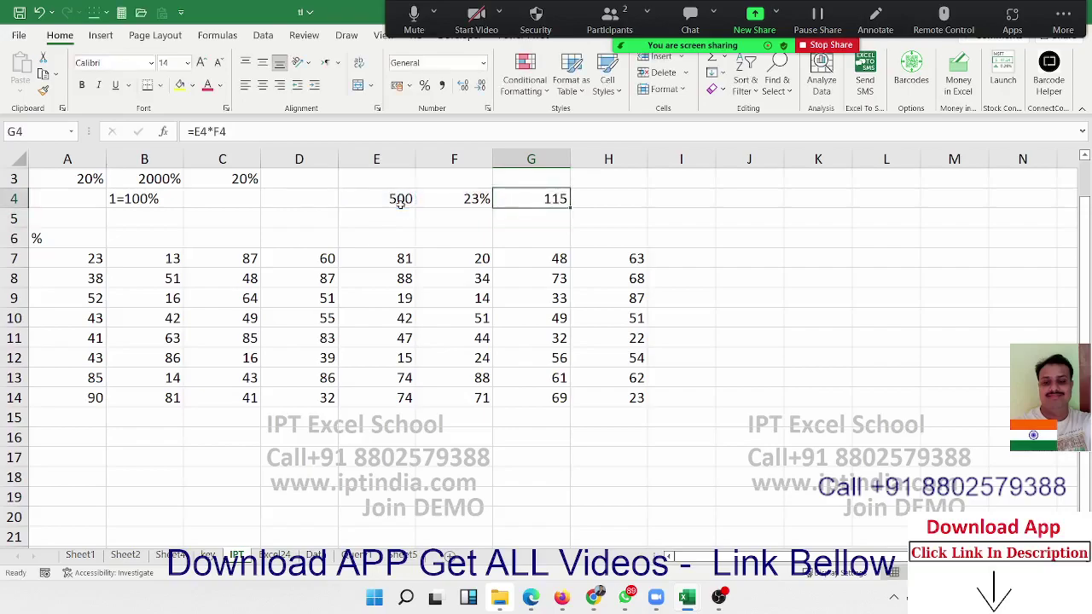
Enter a plain 23 in F5 beneath the 23%
{"action": "left_click", "coordinate": [400, 205]}
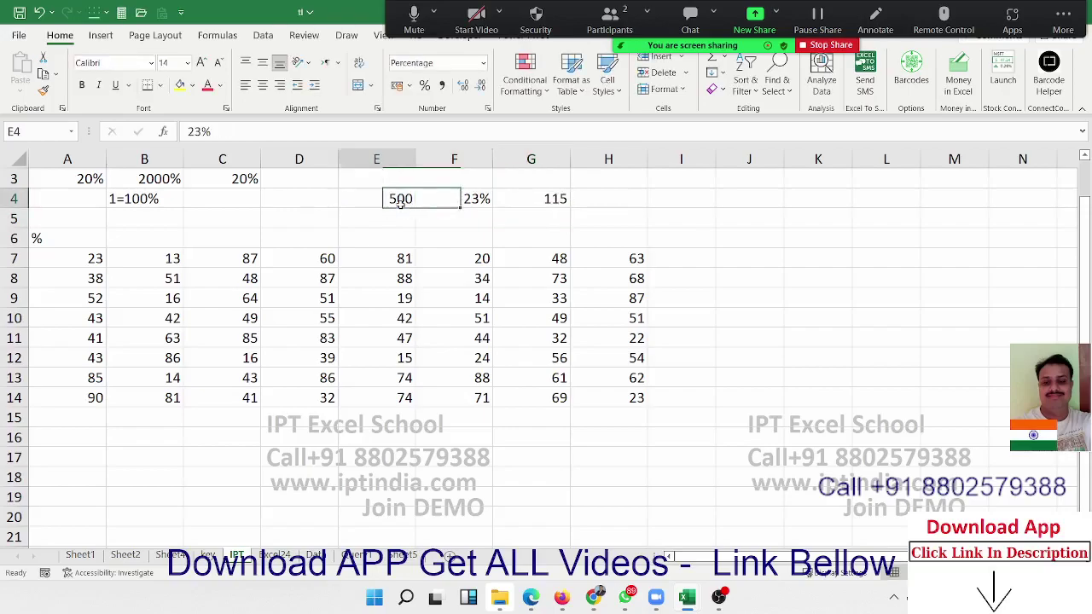
{"action": "key", "text": "Right"}
{"action": "key", "text": "Down"}
{"action": "type", "text": "23"}
{"action": "key", "text": "Return"}
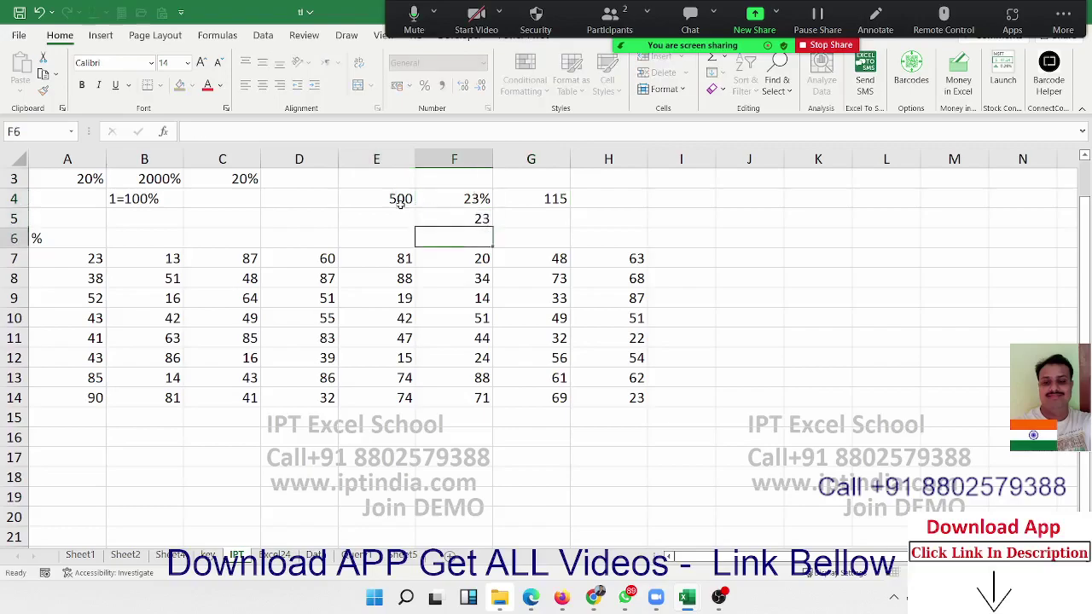
Enter =E4*F5/100 in G5 to get the same 115 from the plain 23
{"action": "key", "text": "Up"}
{"action": "key", "text": "Right"}
{"action": "type", "text": "="}
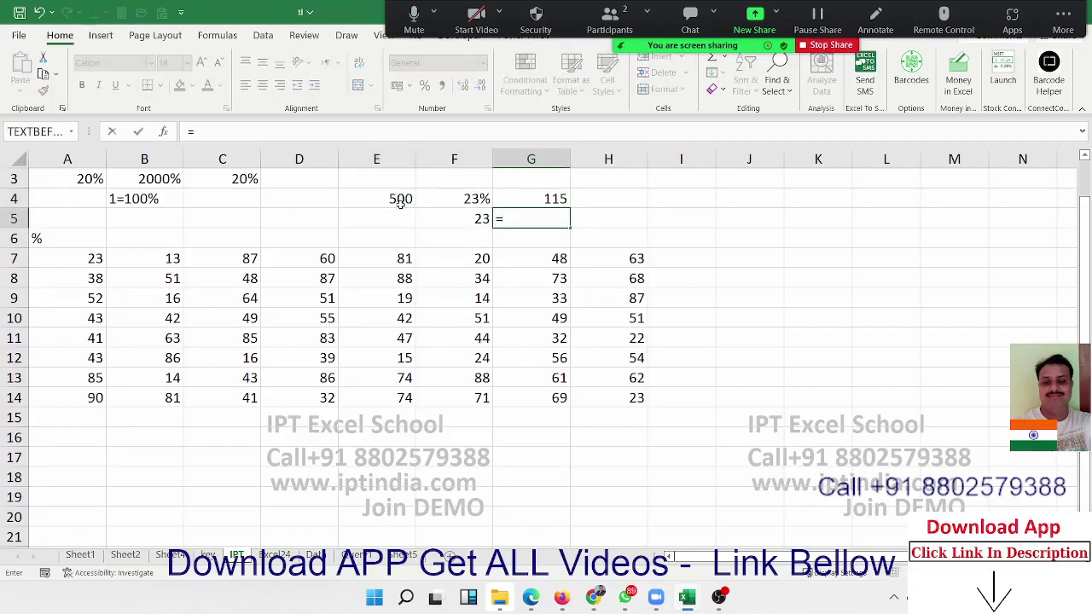
{"action": "key", "text": "Left"}
{"action": "key", "text": "Left"}
{"action": "key", "text": "Up"}
{"action": "type", "text": "*"}
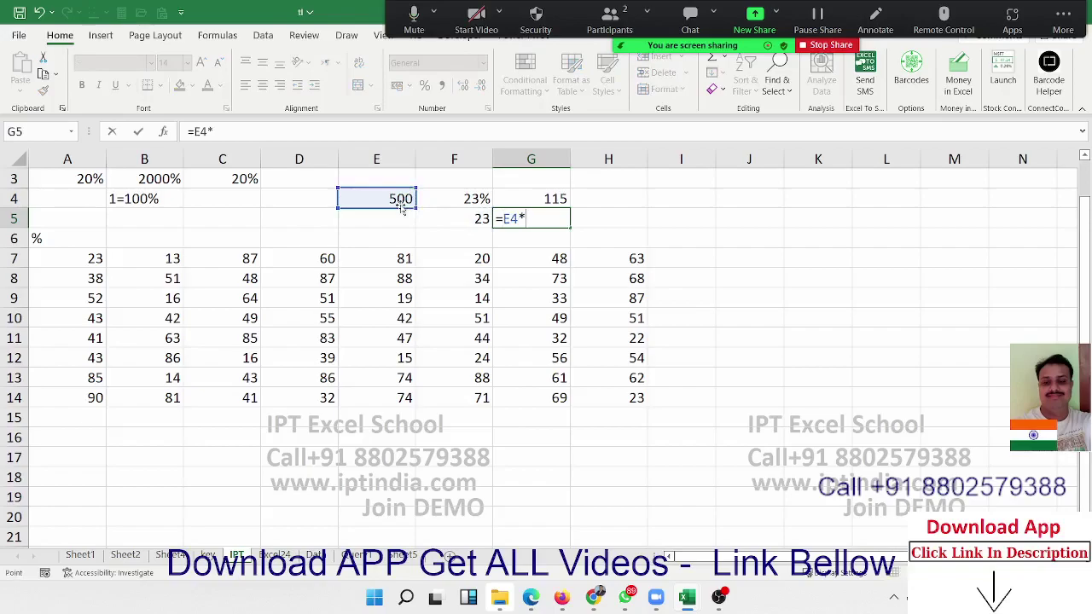
{"action": "key", "text": "Left"}
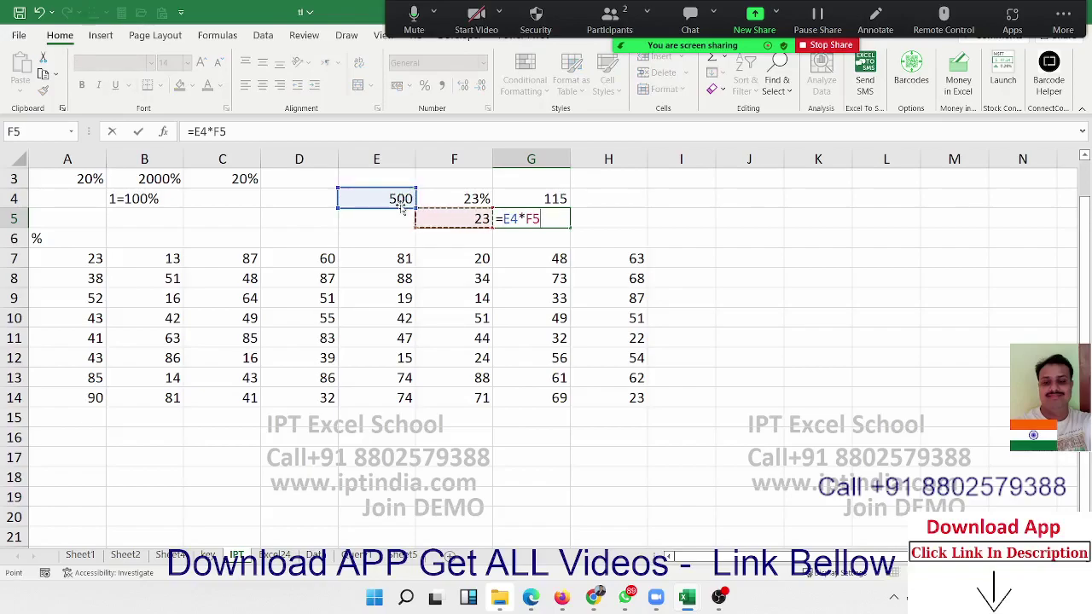
{"action": "key", "text": "Return"}
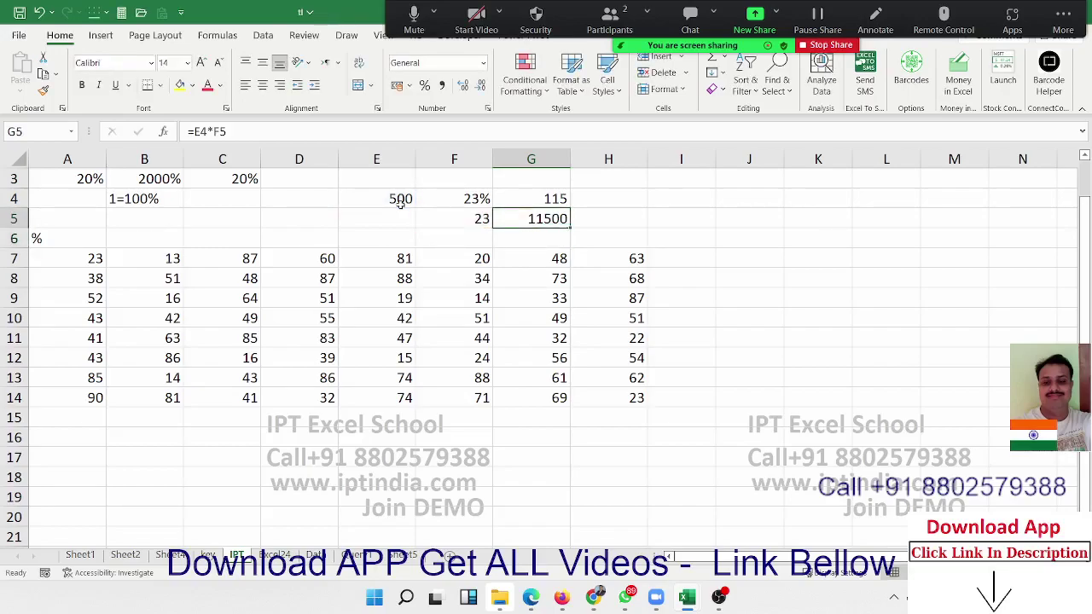
{"action": "key", "text": "F2"}
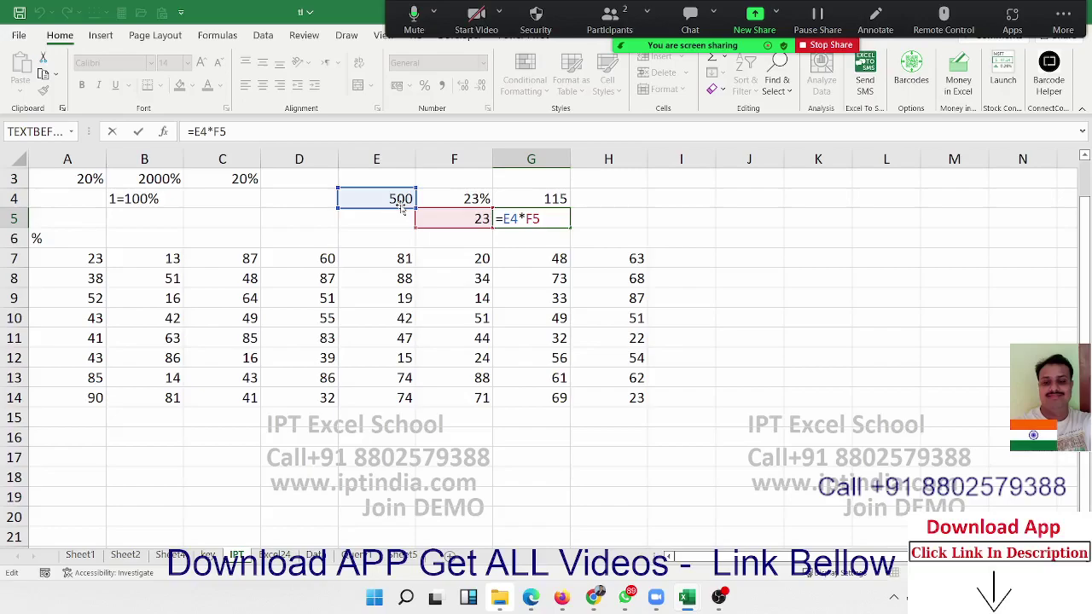
{"action": "type", "text": "/100"}
{"action": "key", "text": "Return"}
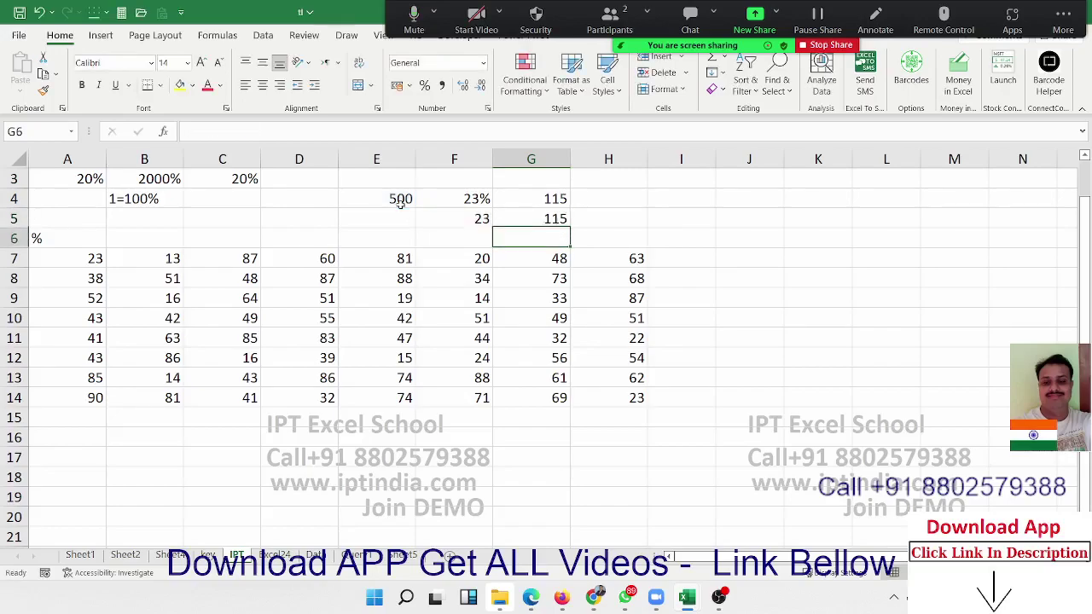
{"action": "key", "text": "Down"}
{"action": "key", "text": "ctrl+Left"}
{"action": "key", "text": "ctrl+shift+Right"}
{"action": "key", "text": "ctrl+shift+Down"}
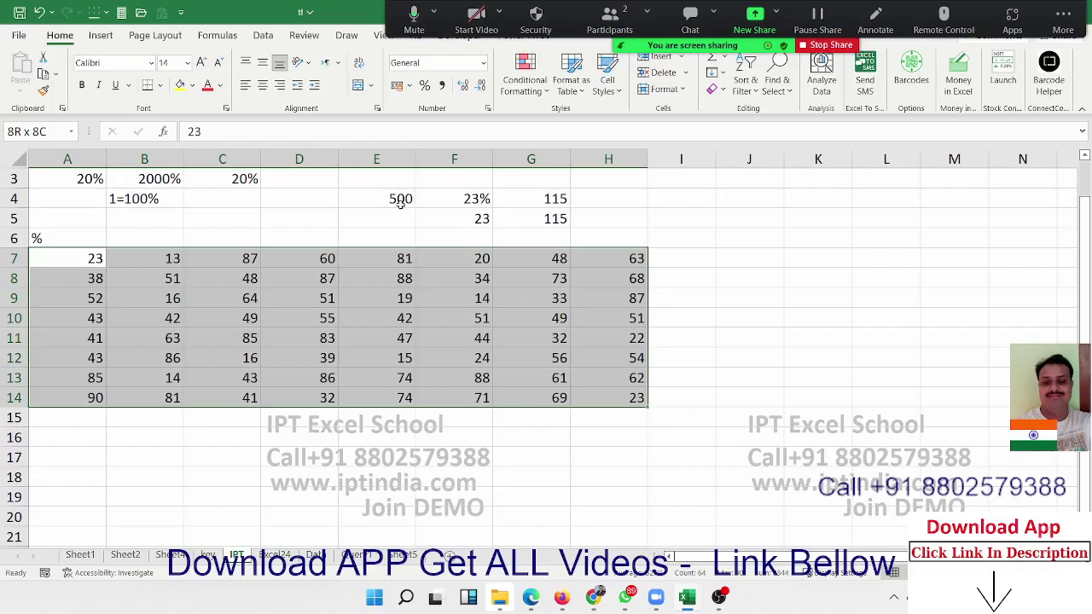
{"action": "key", "text": "shift+BackSpace"}
{"action": "key", "text": "F2"}
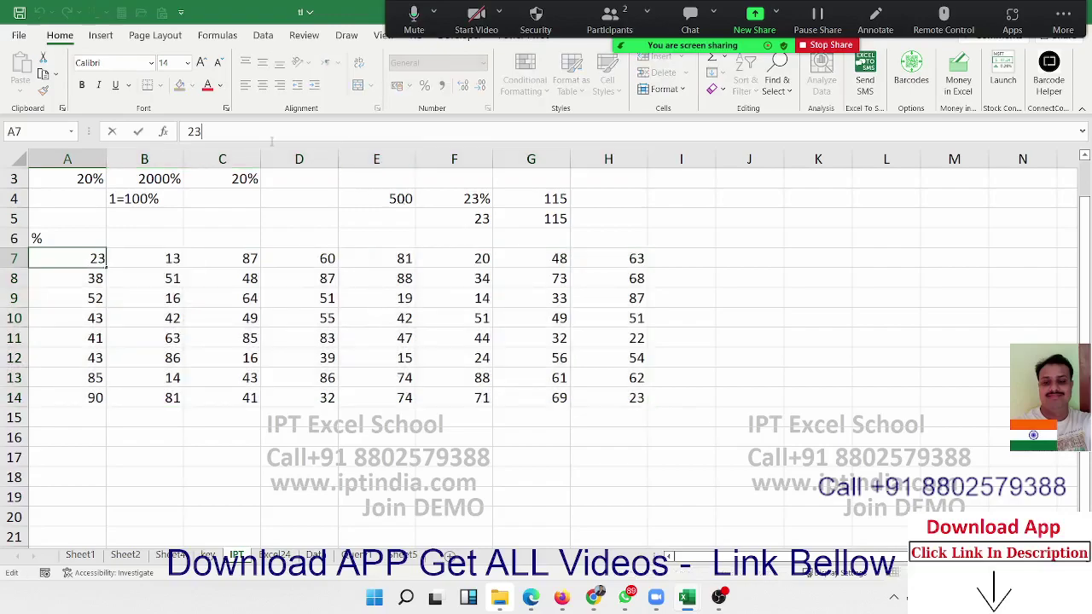
{"action": "type", "text": "%"}
{"action": "key", "text": "Return"}
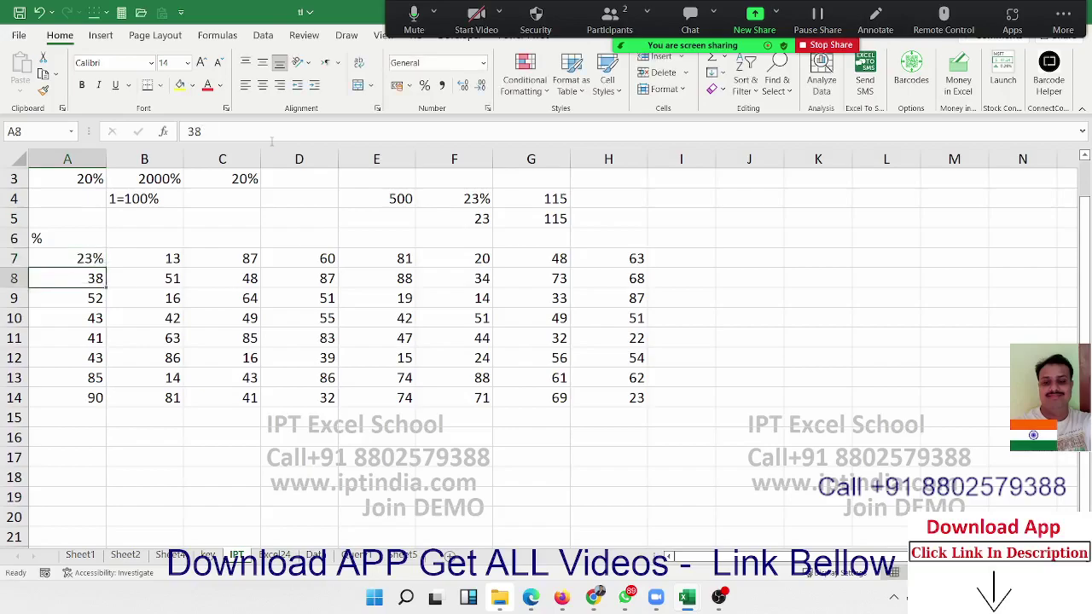
{"action": "key", "text": "ctrl+z"}
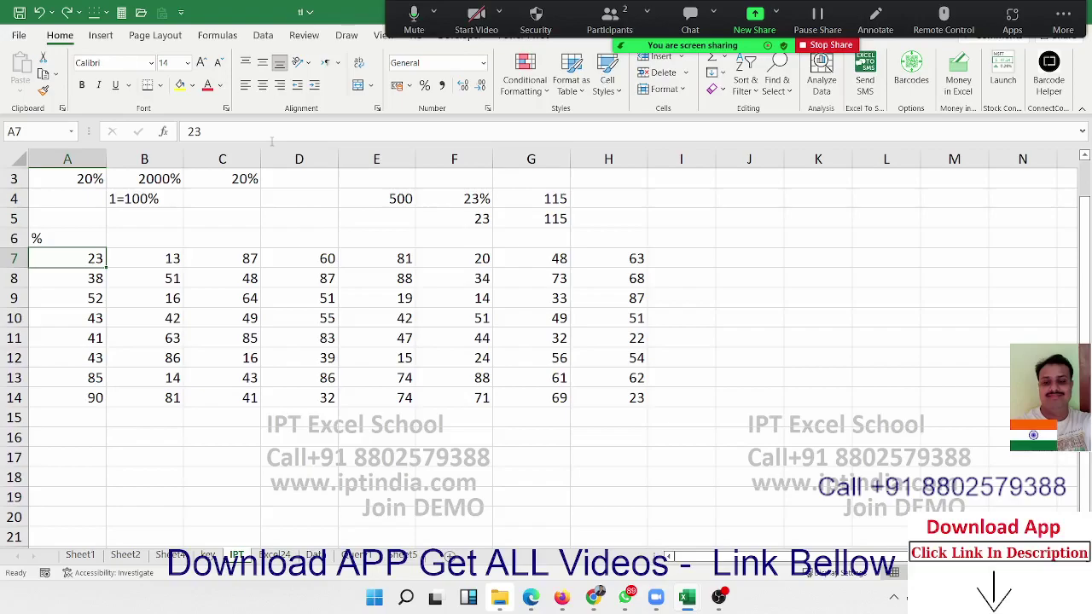
{"action": "type", "text": "0.023"}
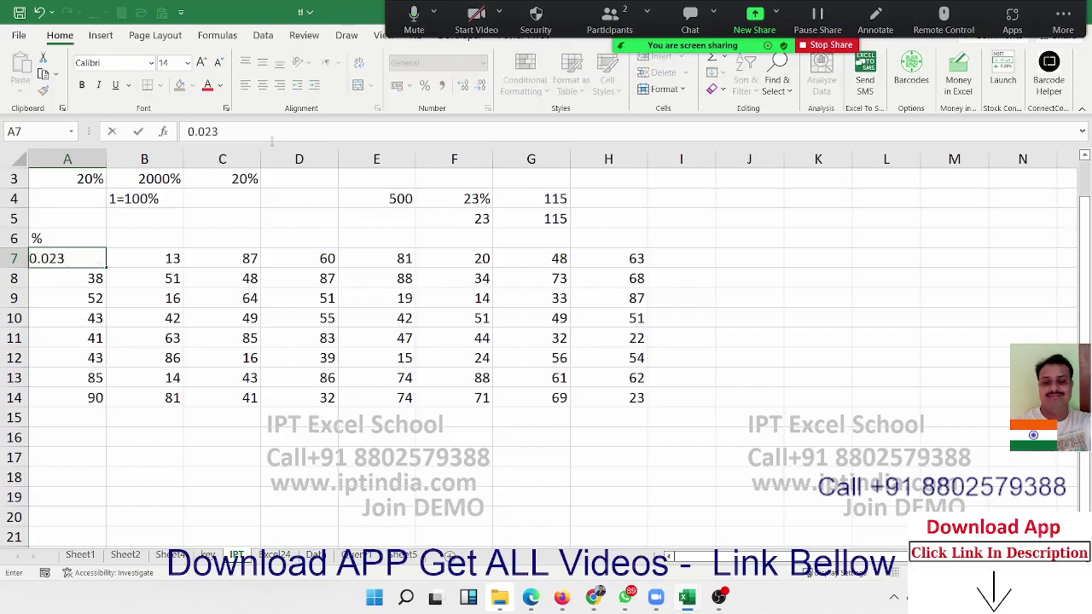
{"action": "key", "text": "BackSpace"}
{"action": "key", "text": "BackSpace"}
{"action": "key", "text": "BackSpace"}
{"action": "type", "text": "23"}
{"action": "key", "text": "ctrl+Return"}
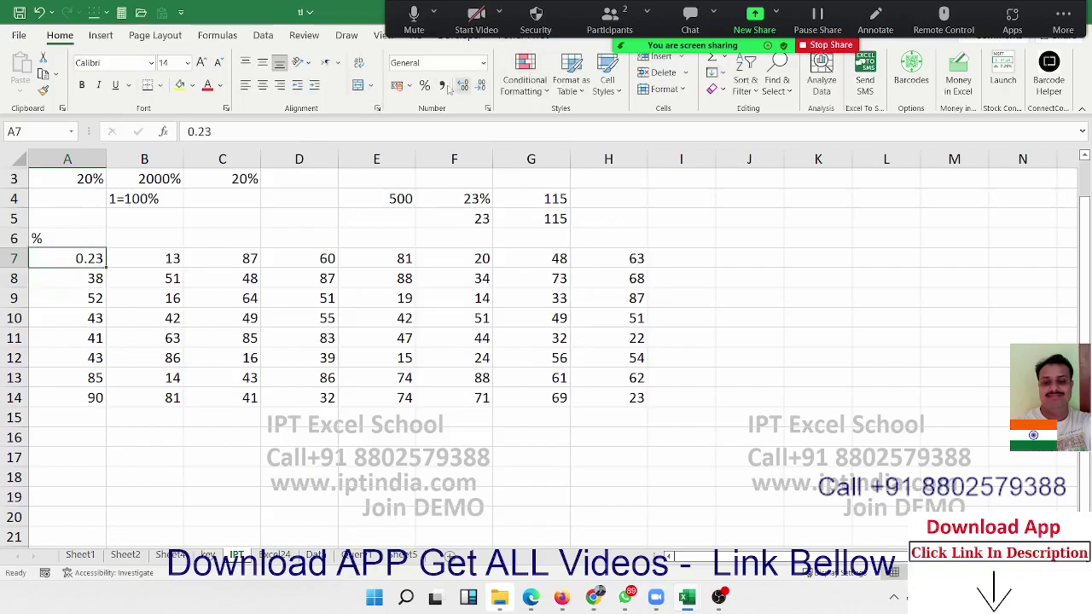
{"action": "left_click", "coordinate": [423, 86]}
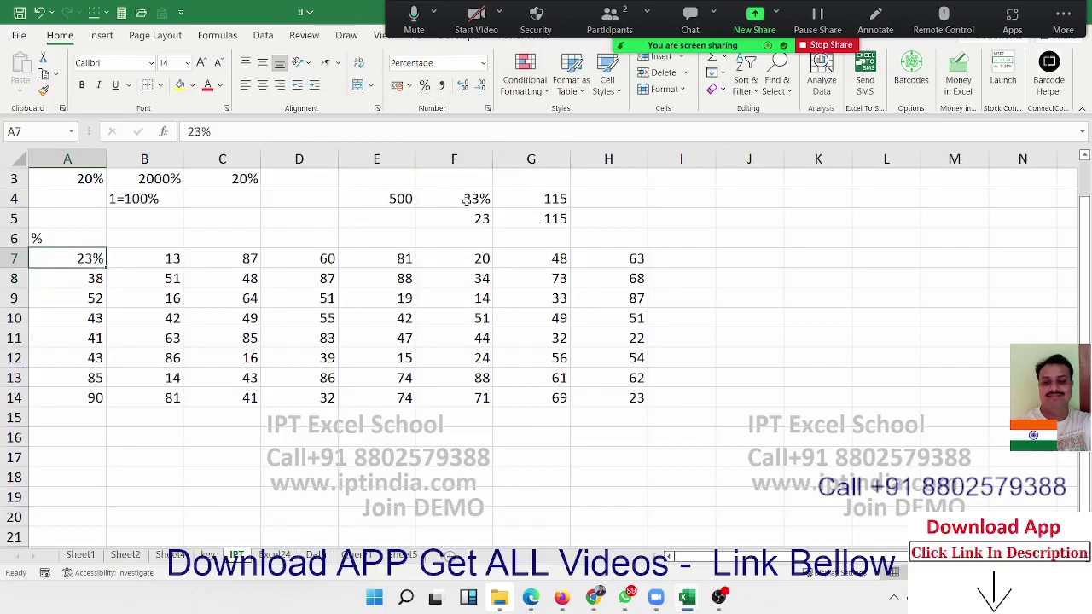
{"action": "key", "text": "ctrl+z"}
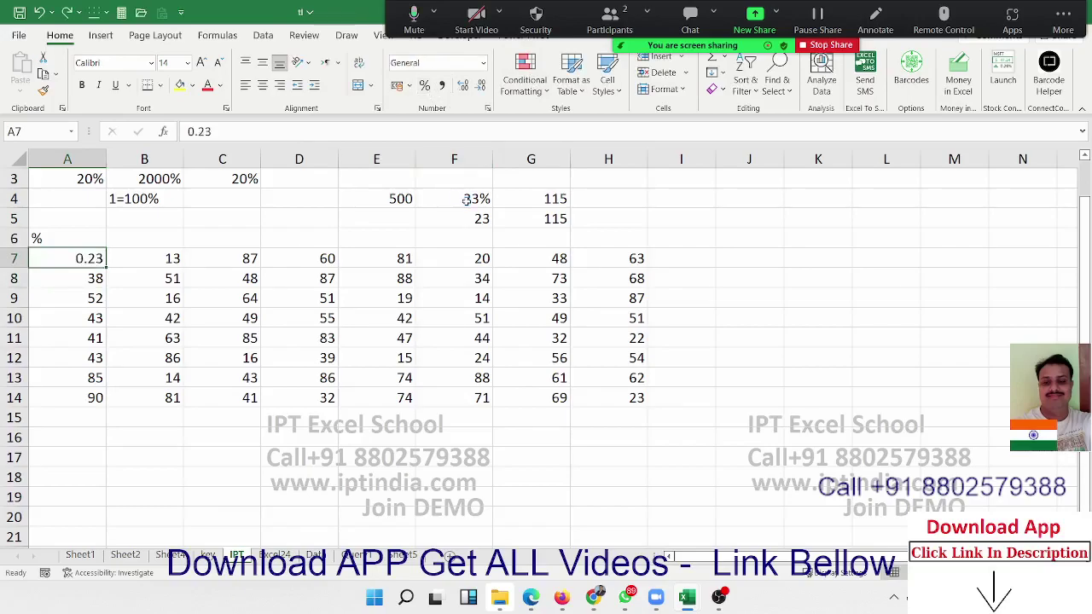
{"action": "key", "text": "ctrl+z"}
Enter 100 in K5 and copy it
{"action": "left_click", "coordinate": [799, 222]}
{"action": "type", "text": "1"}
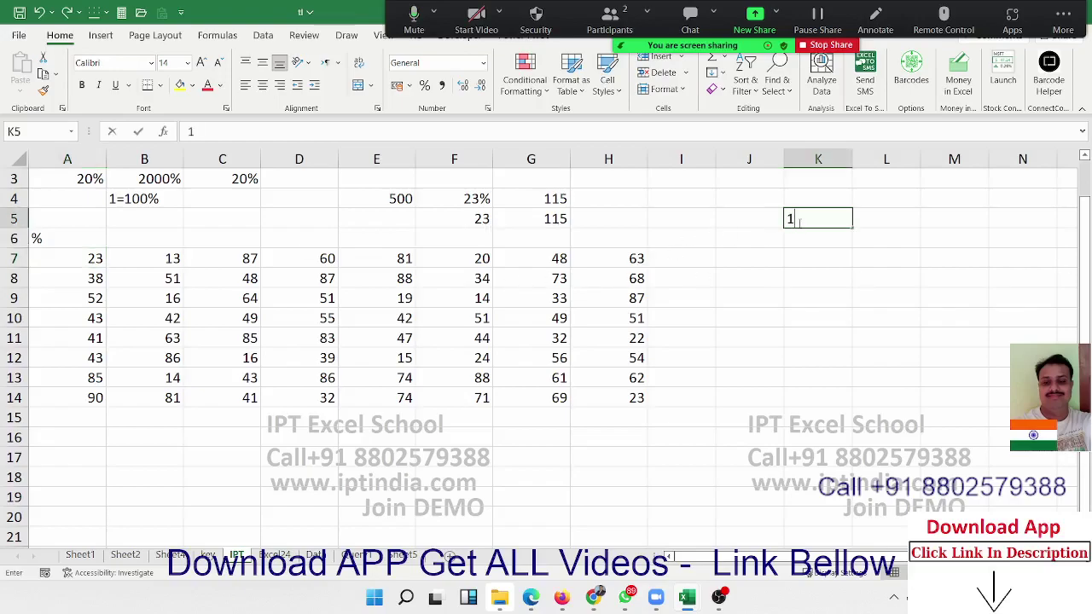
{"action": "type", "text": "00"}
{"action": "key", "text": "ctrl+Return"}
{"action": "key", "text": "ctrl+c"}
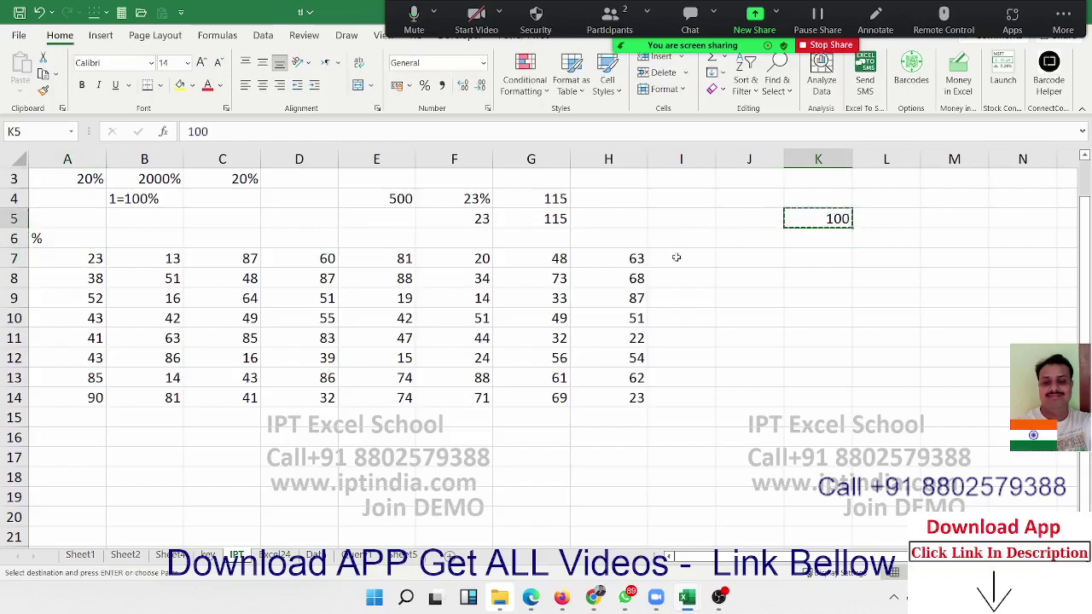
Divide the A7:H14 grid by the copied 100 via Paste Special, then apply Percent Style
{"action": "left_click_drag", "start_coordinate": [101, 258], "coordinate": [600, 390]}
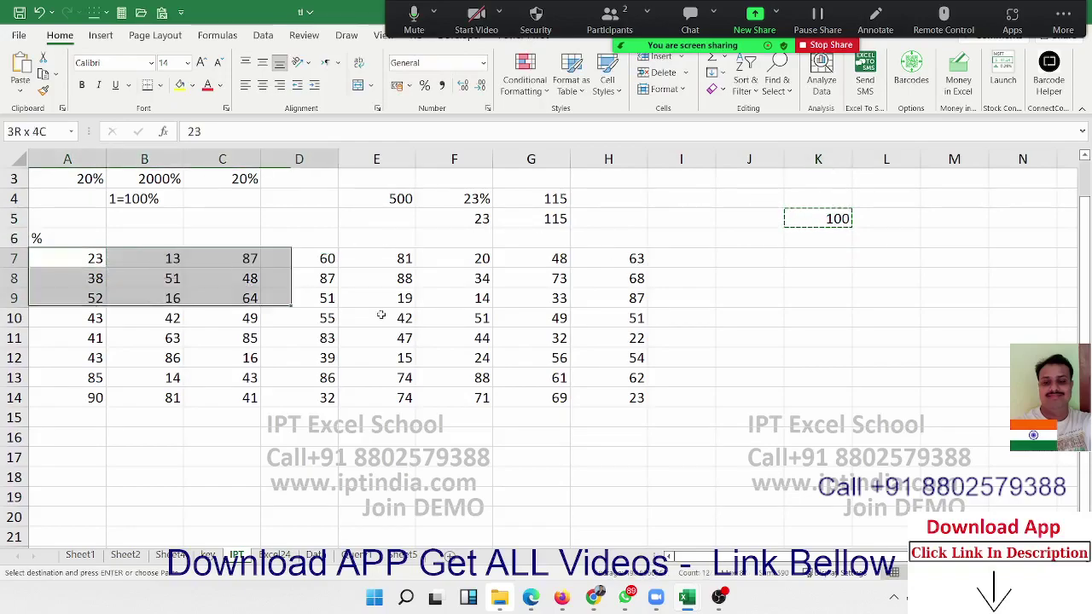
{"action": "right_click", "coordinate": [600, 389]}
{"action": "left_click", "coordinate": [650, 271]}
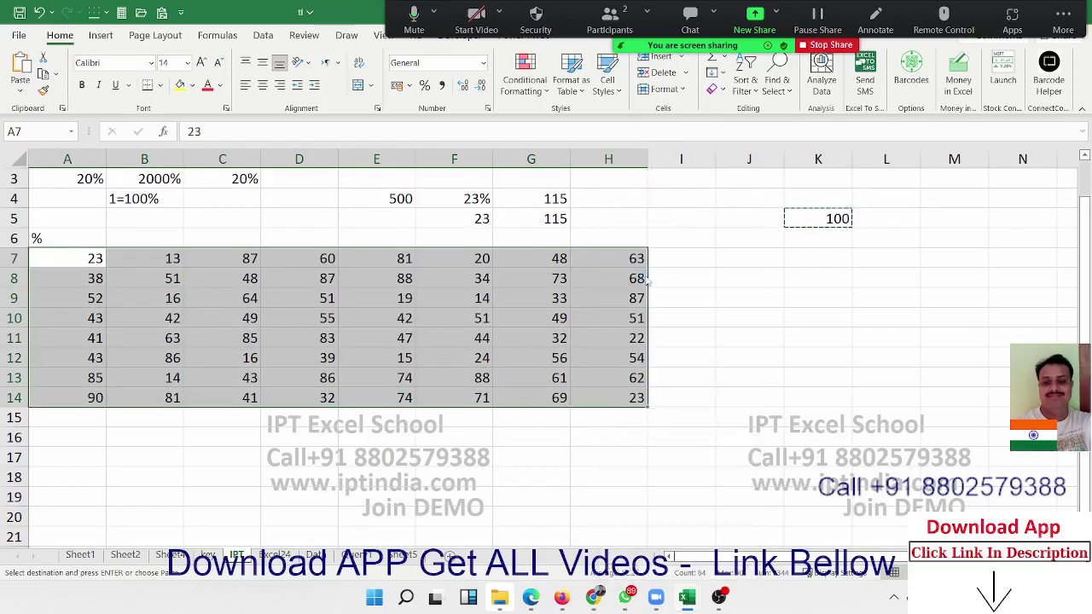
{"action": "left_click", "coordinate": [668, 334]}
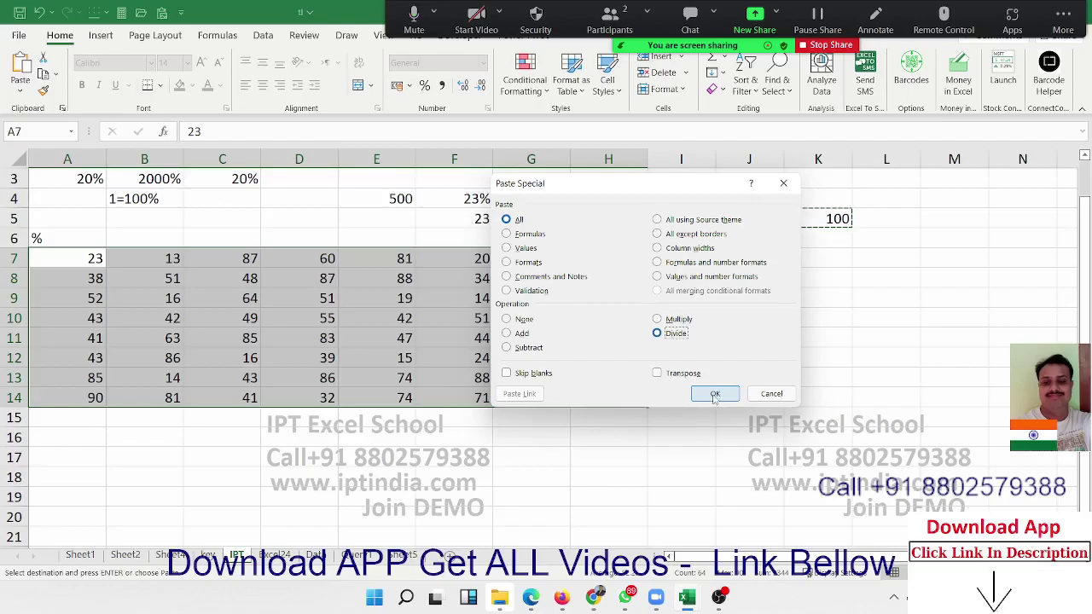
{"action": "left_click", "coordinate": [714, 395]}
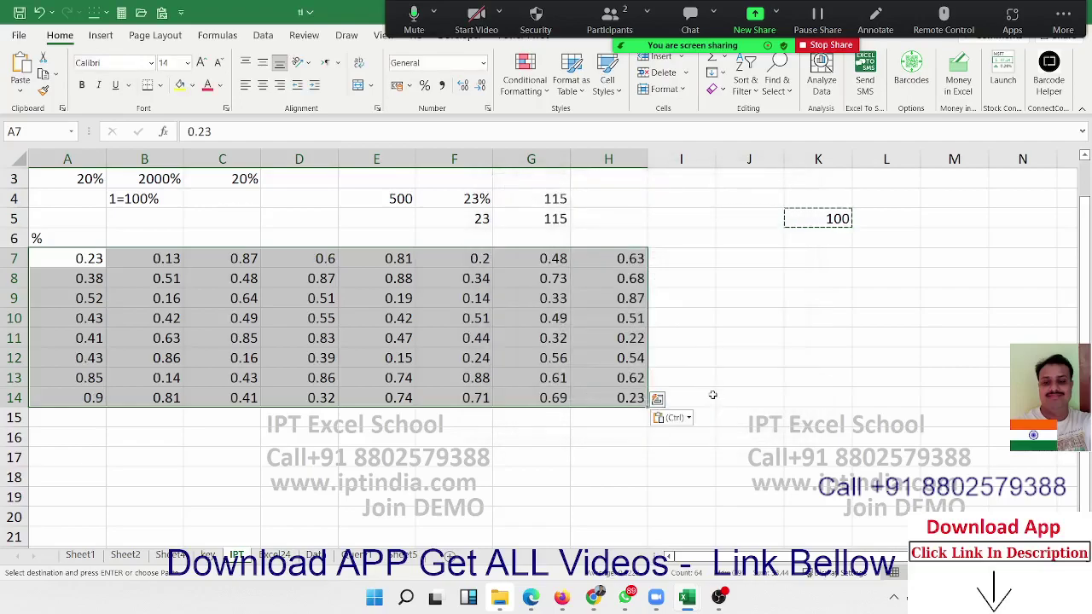
{"action": "left_click", "coordinate": [424, 86]}
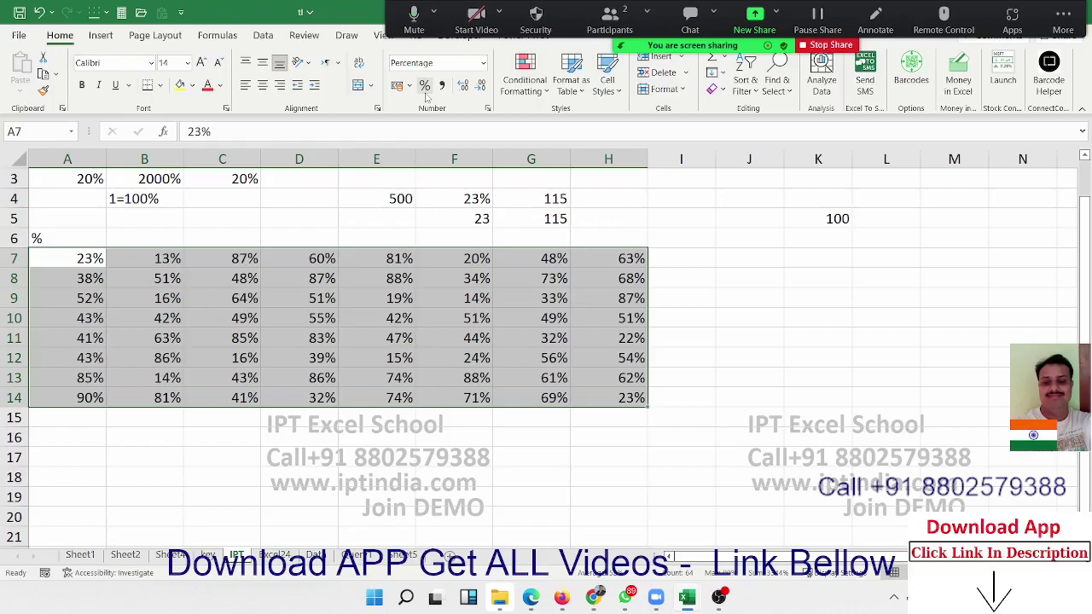
Enter 17 in J7 so it displays as 17%
{"action": "key", "text": "Right"}
{"action": "key", "text": "Right"}
{"action": "key", "text": "Right"}
{"action": "key", "text": "Right"}
{"action": "key", "text": "Right"}
{"action": "key", "text": "Right"}
{"action": "key", "text": "Right"}
{"action": "key", "text": "Right"}
{"action": "key", "text": "Right"}
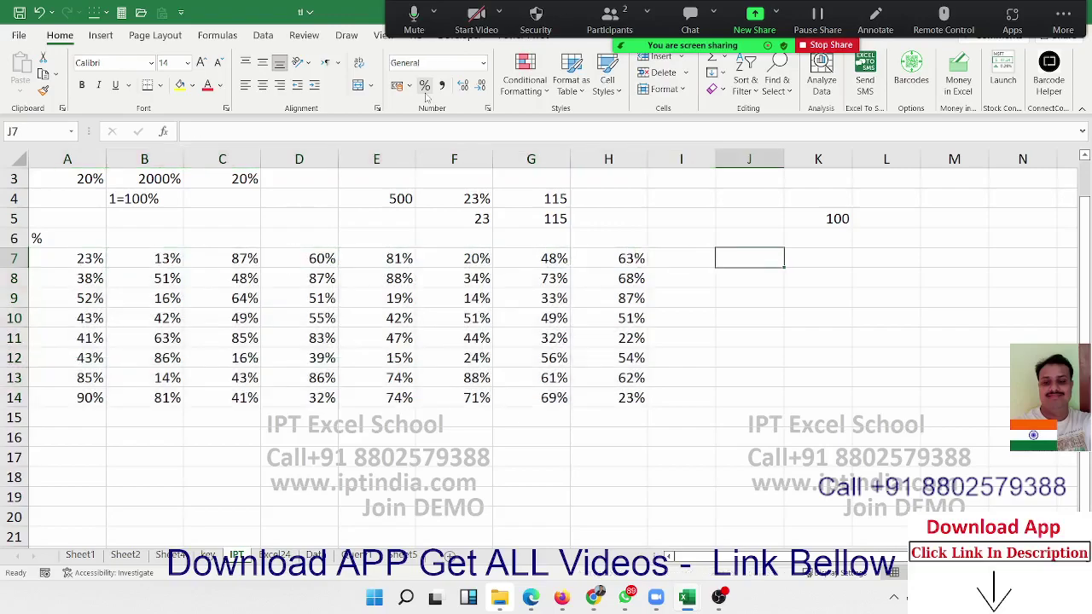
{"action": "type", "text": "17"}
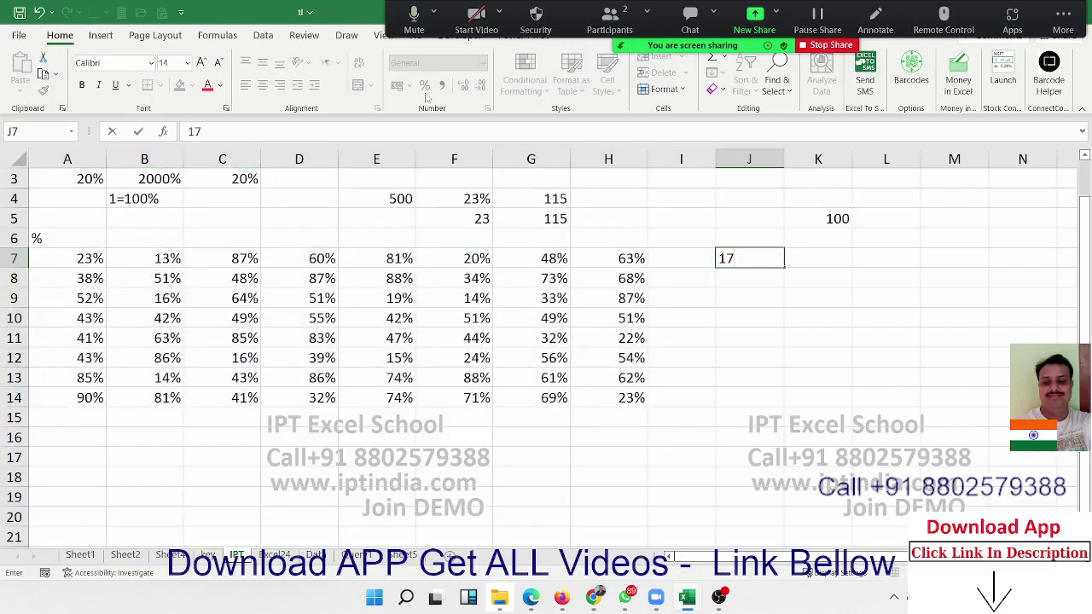
{"action": "key", "text": "Right"}
Put 2004 in K9, reset it to General format with Ctrl+Shift+~, and retype 2004
{"action": "key", "text": "Down"}
{"action": "key", "text": "Down"}
{"action": "type", "text": "20"}
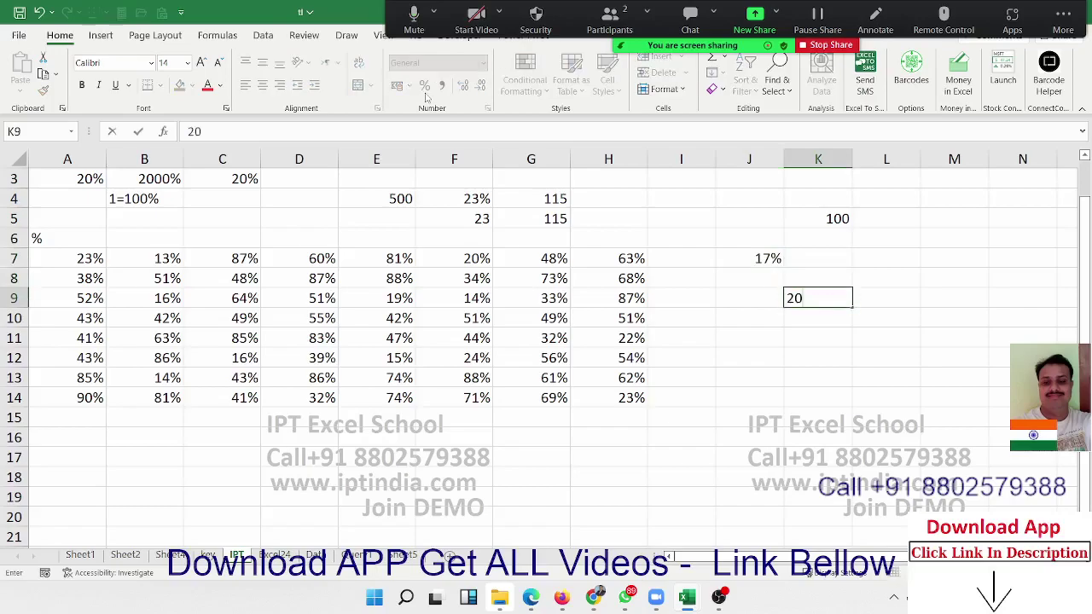
{"action": "type", "text": "04"}
{"action": "key", "text": "Right"}
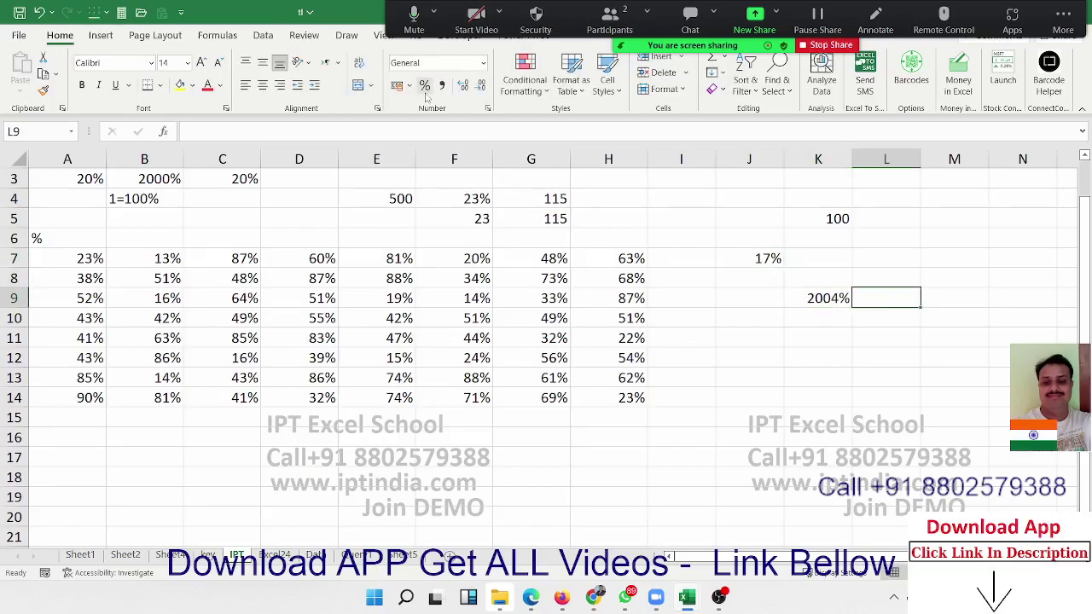
{"action": "key", "text": "Left"}
{"action": "key", "text": "ctrl+shift+asciitilde"}
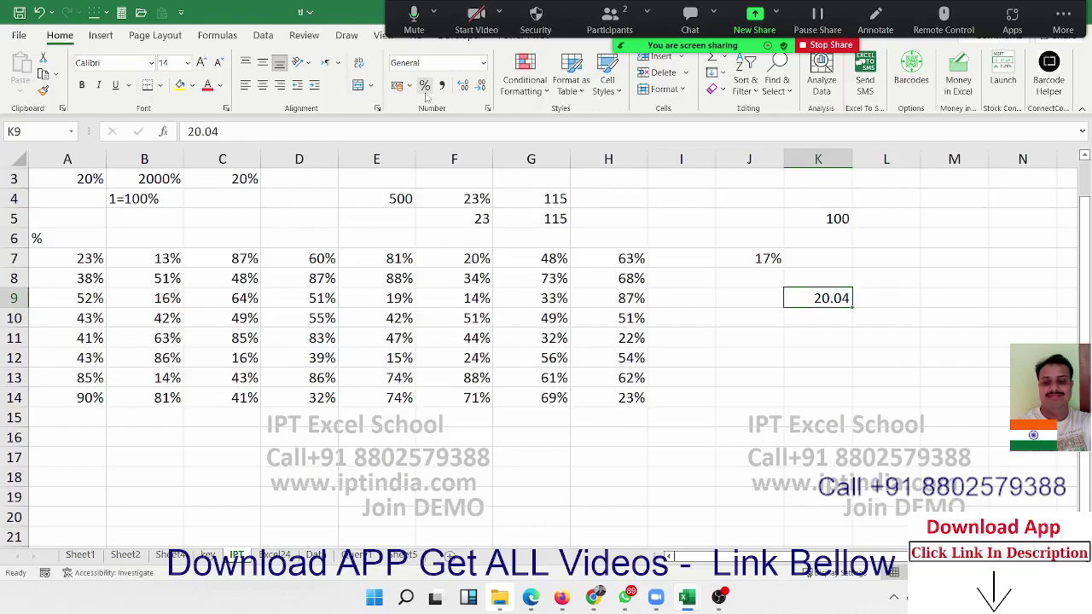
{"action": "type", "text": "200"}
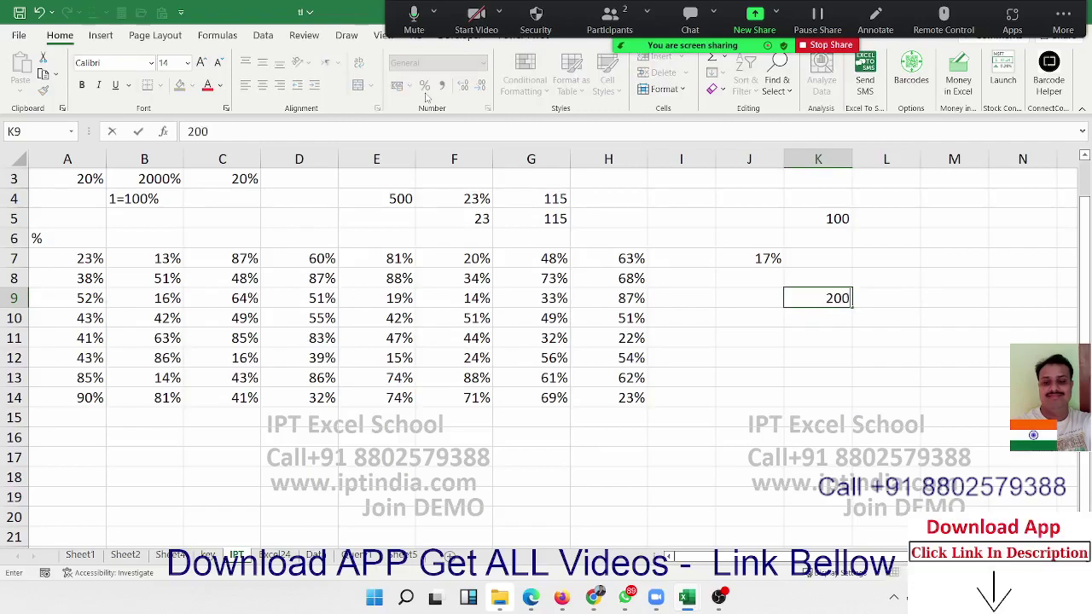
{"action": "type", "text": "4"}
{"action": "key", "text": "Return"}
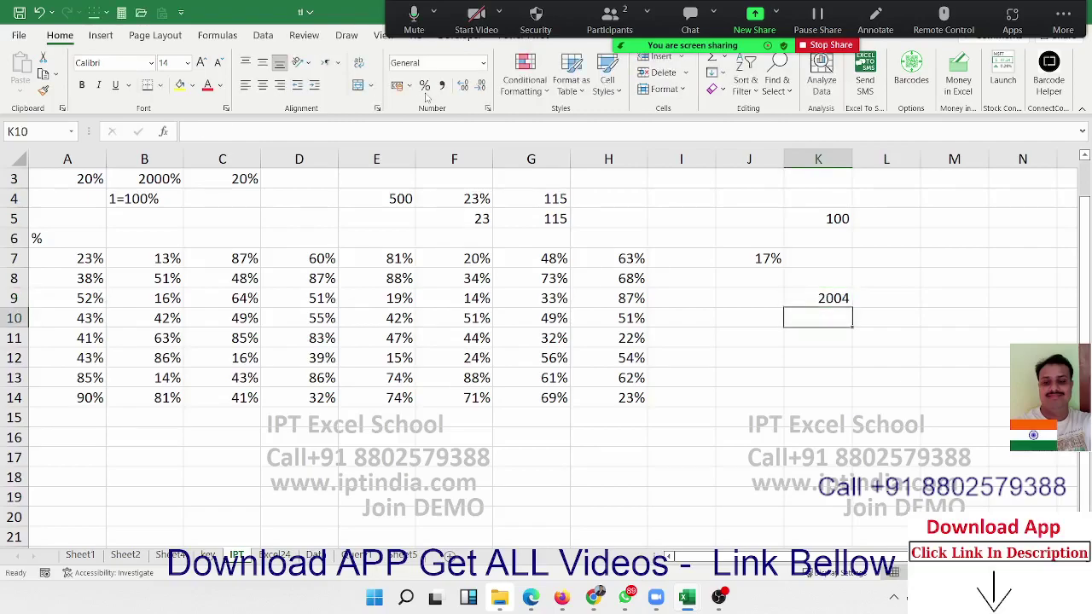
{"action": "left_click", "coordinate": [133, 215]}
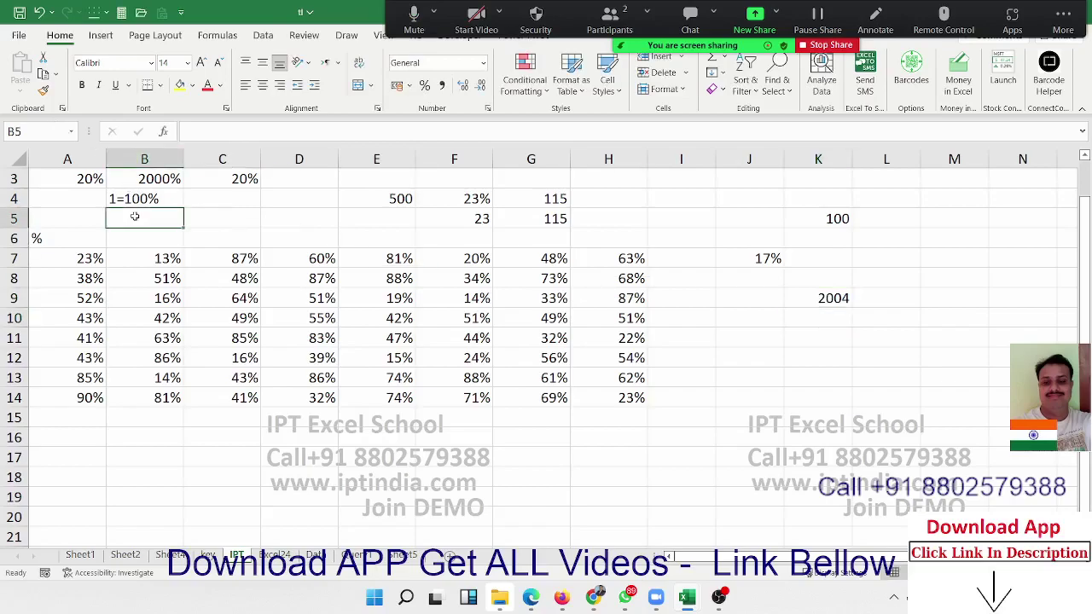
Open the Dynamic Chart workbook from the Recent list on the File page
{"action": "left_click", "coordinate": [20, 38]}
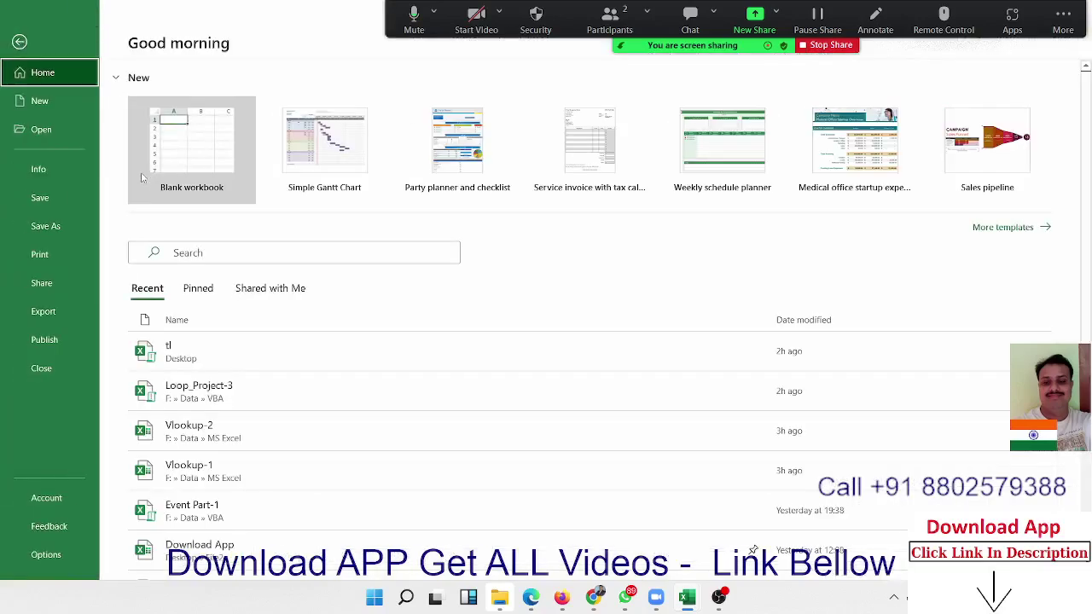
{"action": "scroll", "coordinate": [336, 346], "scroll_direction": "down", "scroll_amount": 2}
{"action": "scroll", "coordinate": [329, 335], "scroll_direction": "down", "scroll_amount": 1}
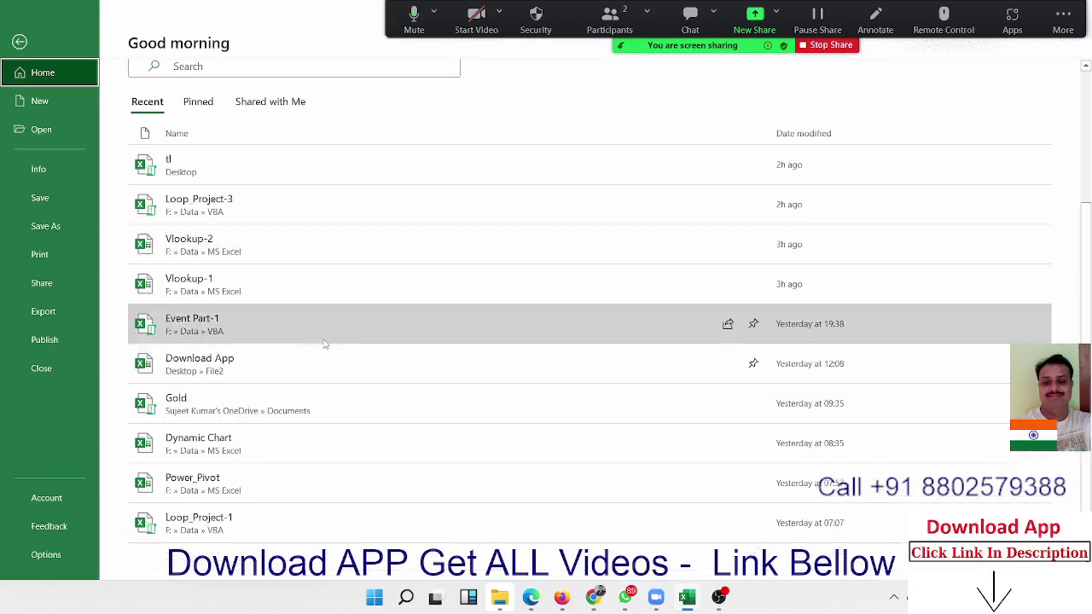
{"action": "left_click", "coordinate": [343, 440]}
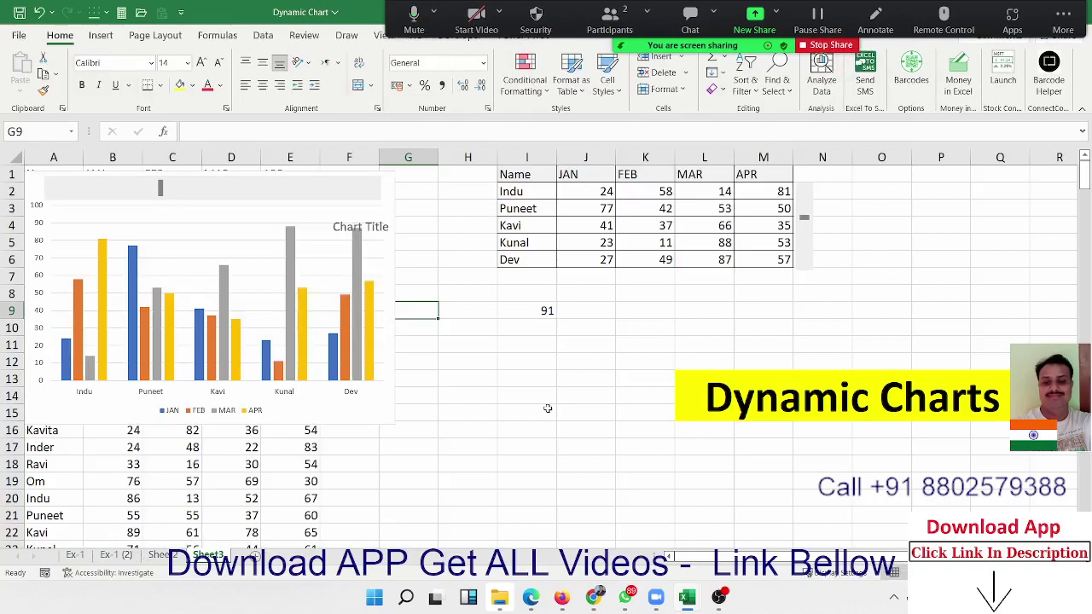
On Sheet2, switch the month chart through MAR and APR to JUN, then return to the File home page
{"action": "left_click", "coordinate": [120, 556]}
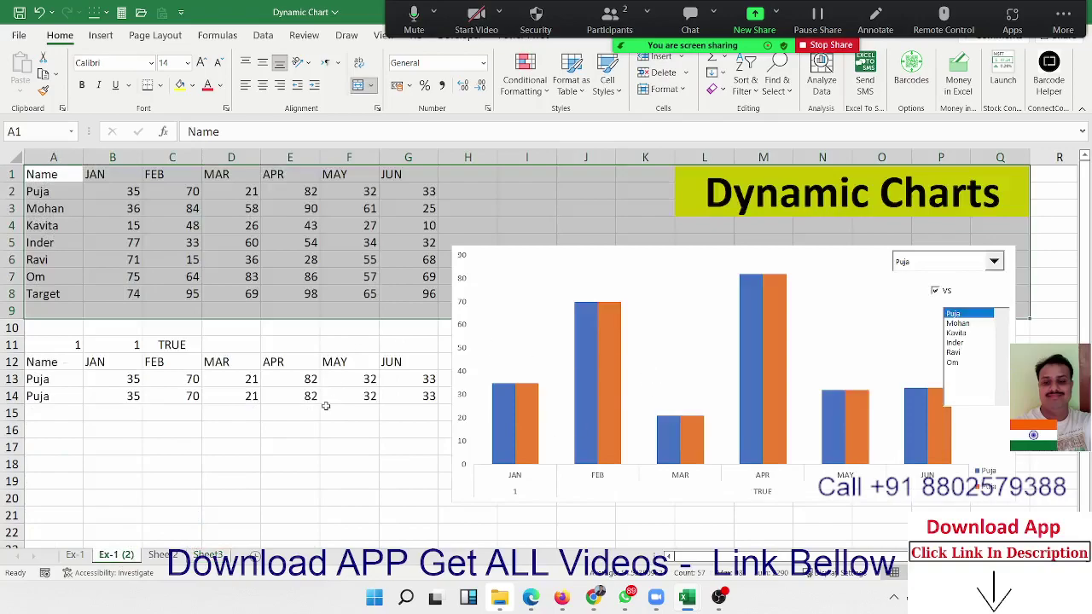
{"action": "left_click", "coordinate": [324, 407]}
{"action": "left_click", "coordinate": [175, 556]}
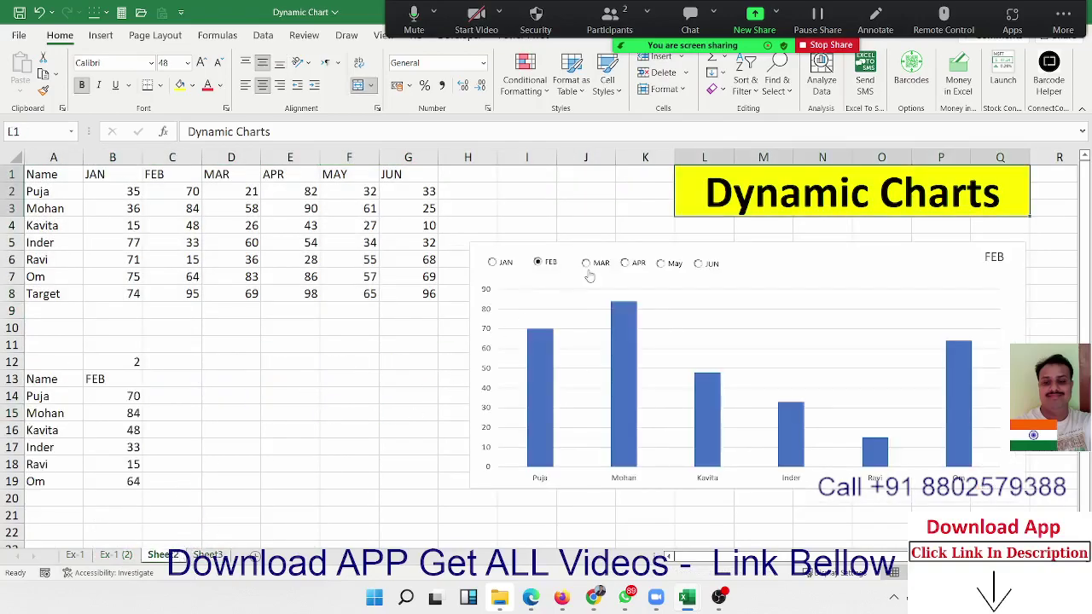
{"action": "left_click", "coordinate": [609, 266]}
{"action": "left_click", "coordinate": [629, 265]}
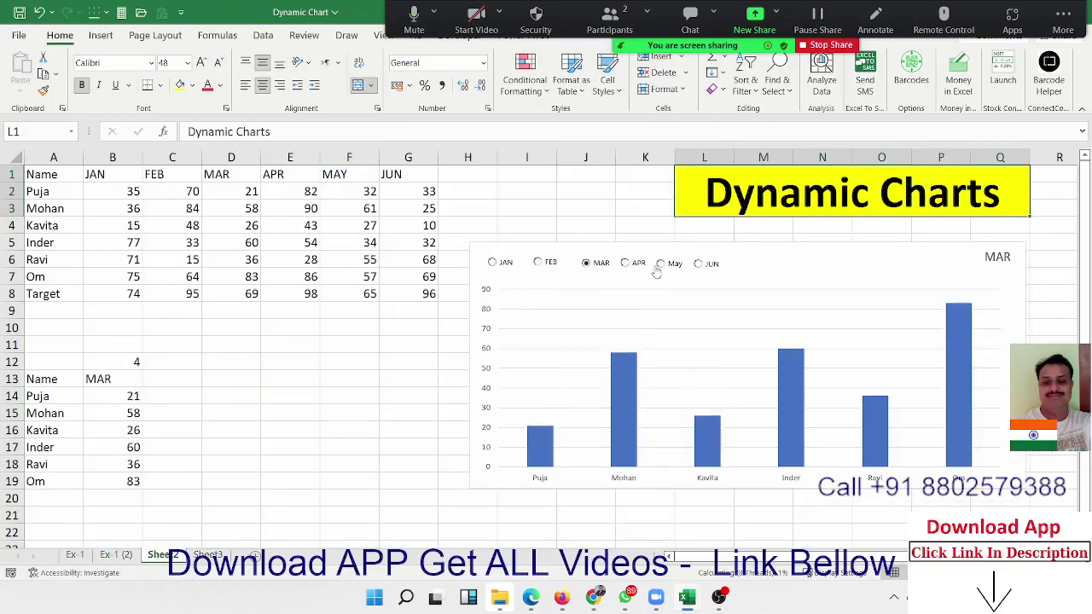
{"action": "left_click", "coordinate": [698, 265]}
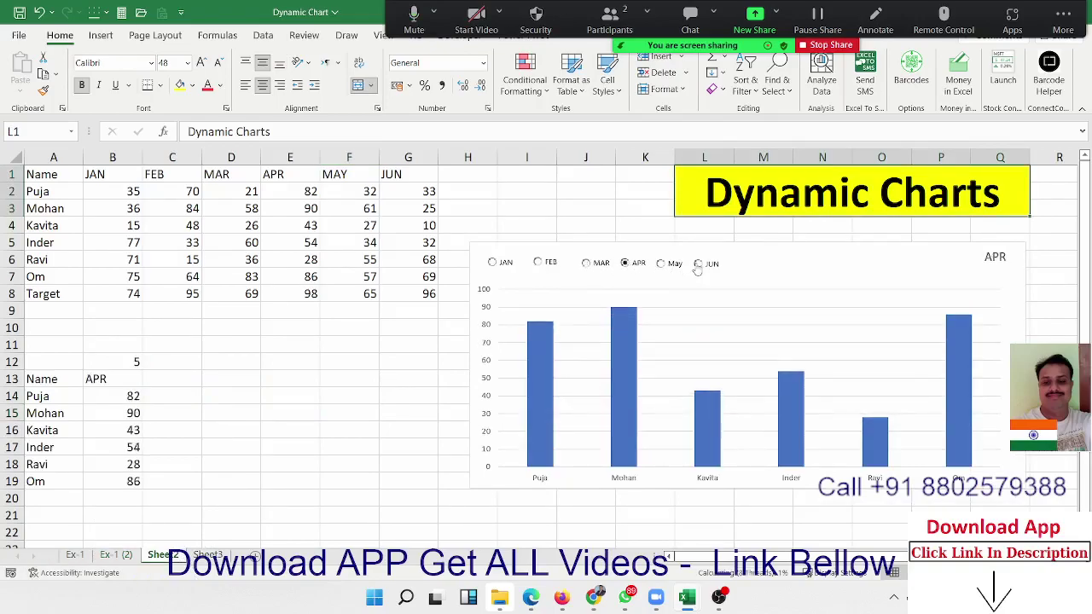
{"action": "left_click", "coordinate": [19, 35]}
Open the DA-Sales workbook from the full list of workbooks
{"action": "scroll", "coordinate": [137, 358], "scroll_direction": "down", "scroll_amount": 3}
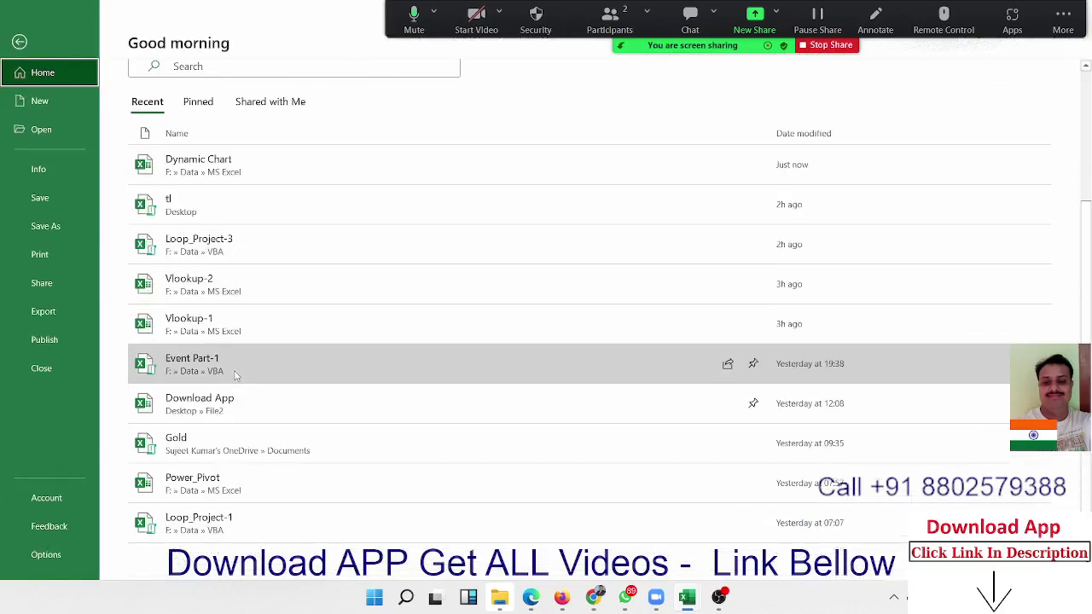
{"action": "left_click", "coordinate": [43, 132]}
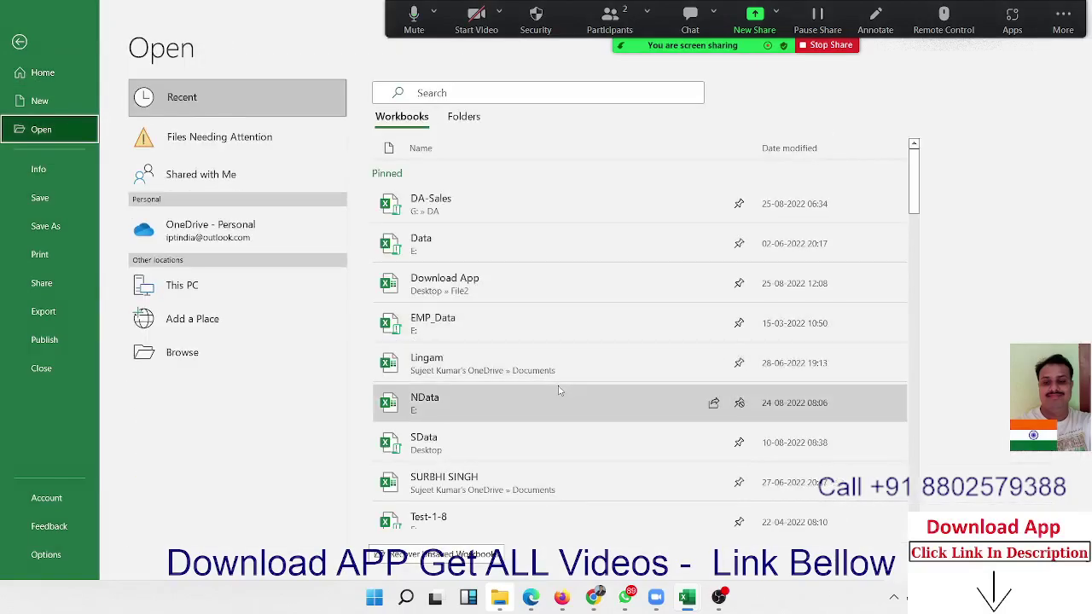
{"action": "scroll", "coordinate": [559, 392], "scroll_direction": "down", "scroll_amount": 2}
{"action": "scroll", "coordinate": [561, 393], "scroll_direction": "up", "scroll_amount": 2}
{"action": "left_click", "coordinate": [510, 217]}
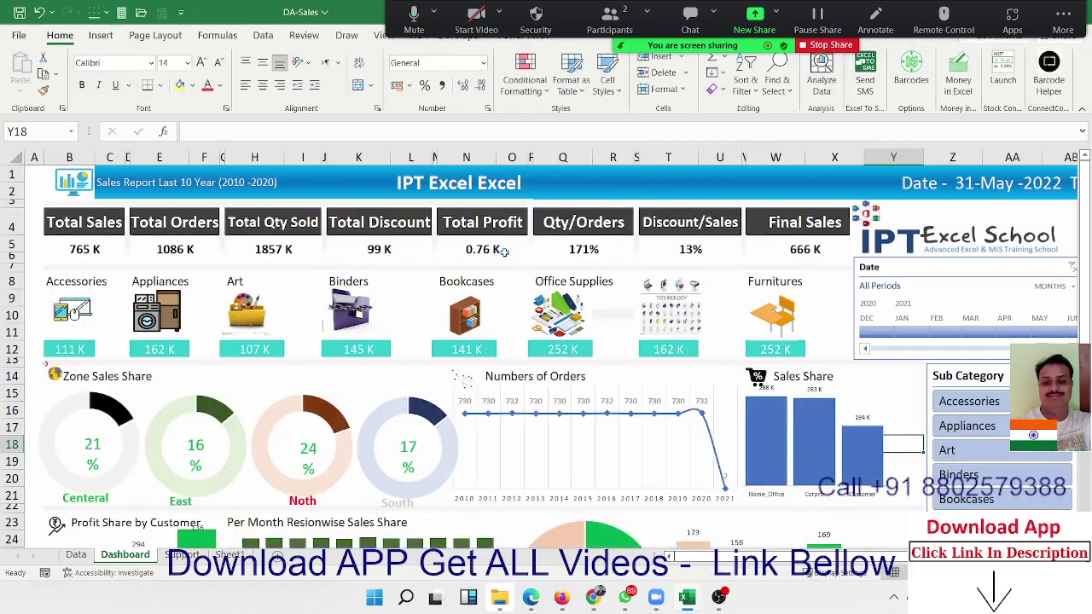
Clear the Sub Category slicer so Total Sales shows 765 K, then close DA-Sales
{"action": "scroll", "coordinate": [741, 347], "scroll_direction": "down", "scroll_amount": 7}
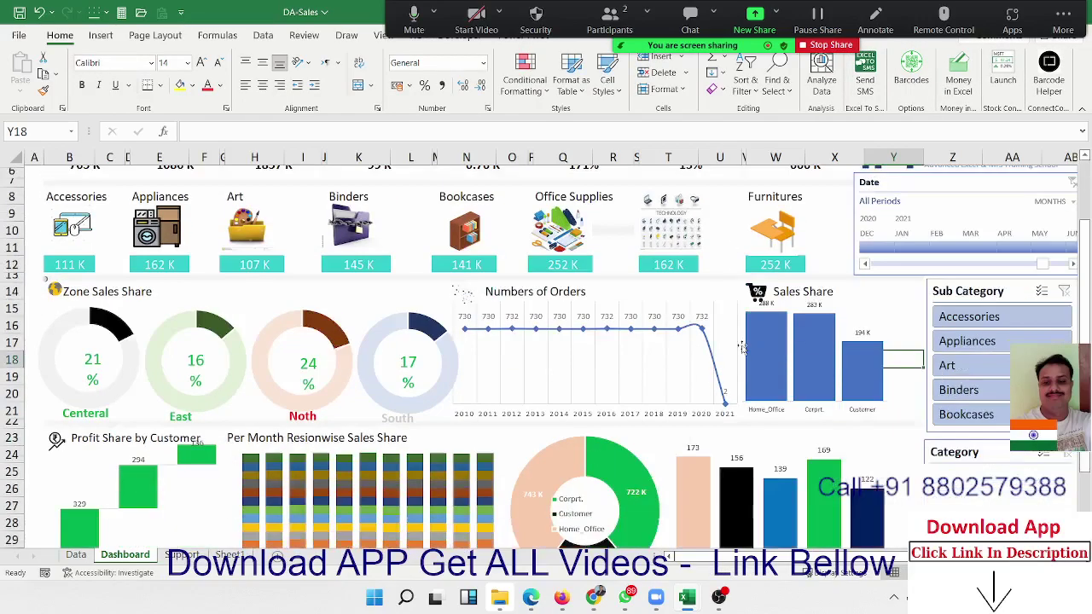
{"action": "scroll", "coordinate": [742, 348], "scroll_direction": "up", "scroll_amount": 3}
{"action": "scroll", "coordinate": [742, 348], "scroll_direction": "up", "scroll_amount": 4}
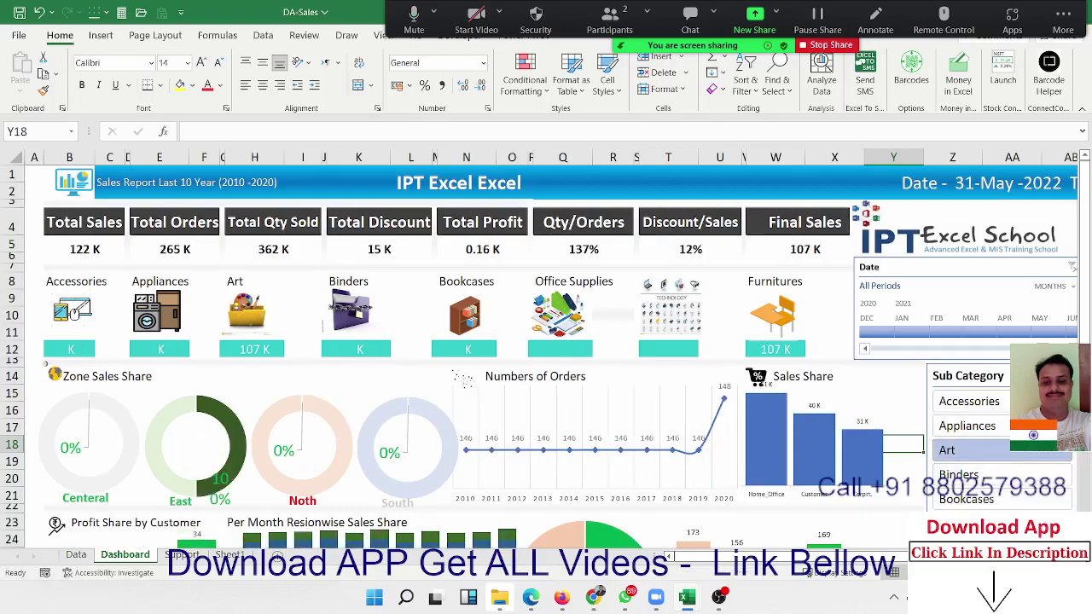
{"action": "left_click", "coordinate": [1070, 376]}
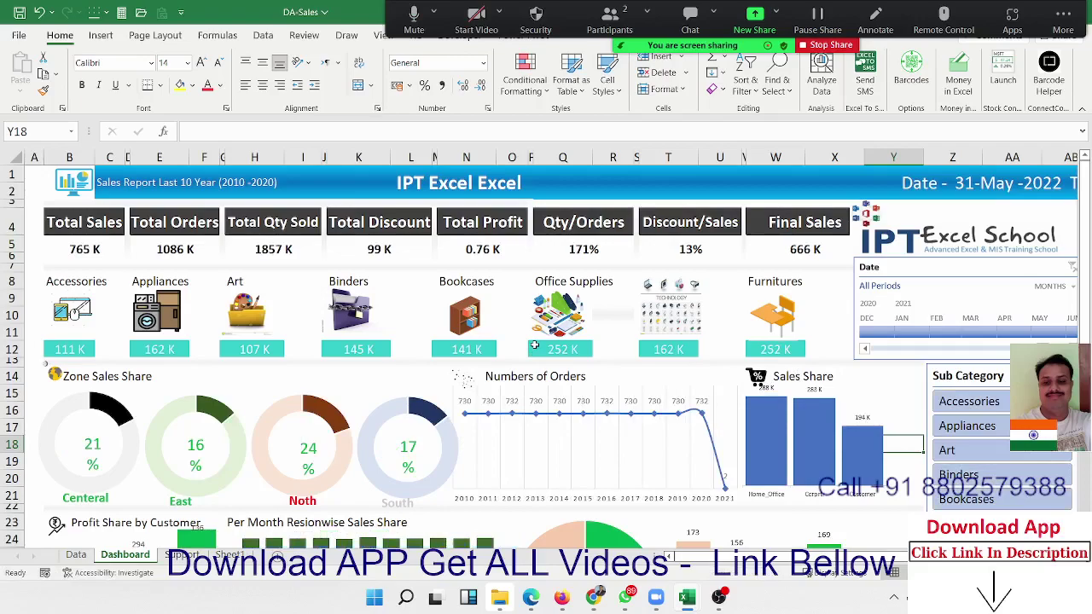
{"action": "scroll", "coordinate": [538, 428], "scroll_direction": "down", "scroll_amount": 5}
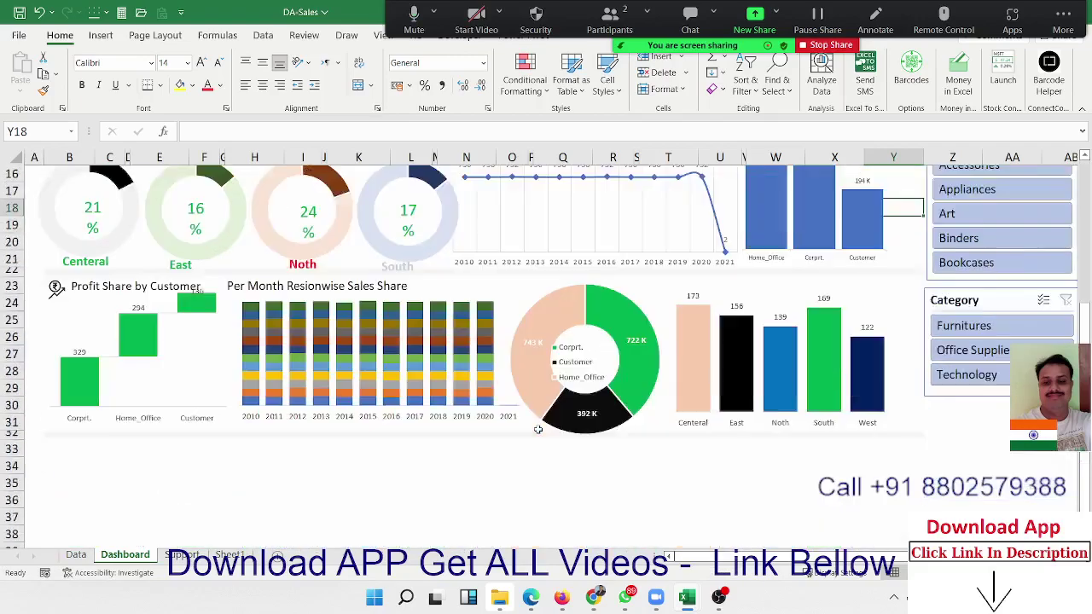
{"action": "scroll", "coordinate": [539, 429], "scroll_direction": "down", "scroll_amount": 2}
{"action": "scroll", "coordinate": [538, 429], "scroll_direction": "up", "scroll_amount": 1}
{"action": "scroll", "coordinate": [539, 431], "scroll_direction": "up", "scroll_amount": 6}
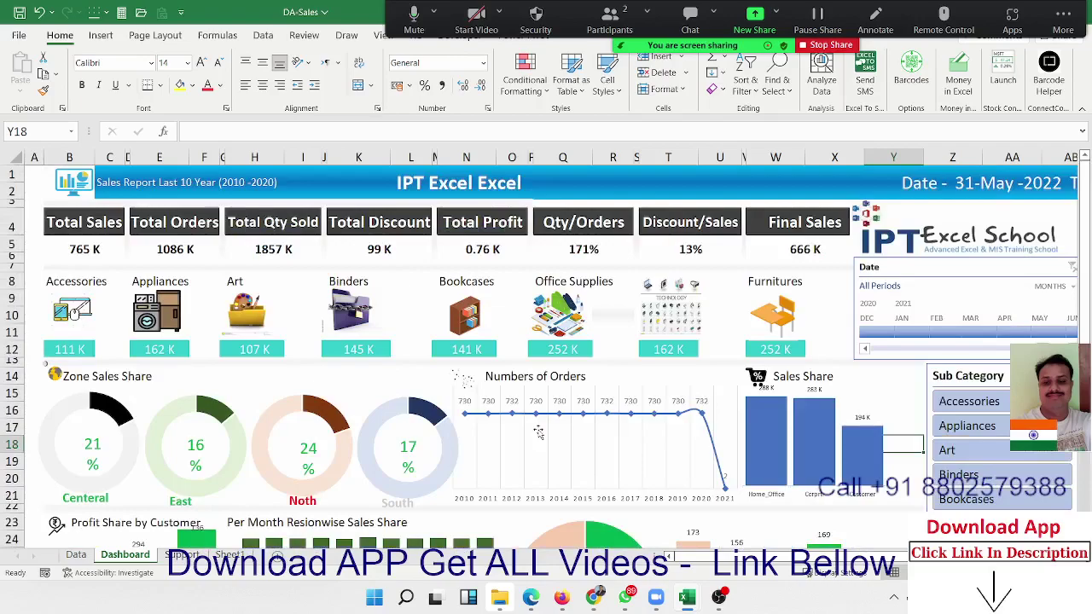
{"action": "left_click", "coordinate": [18, 39]}
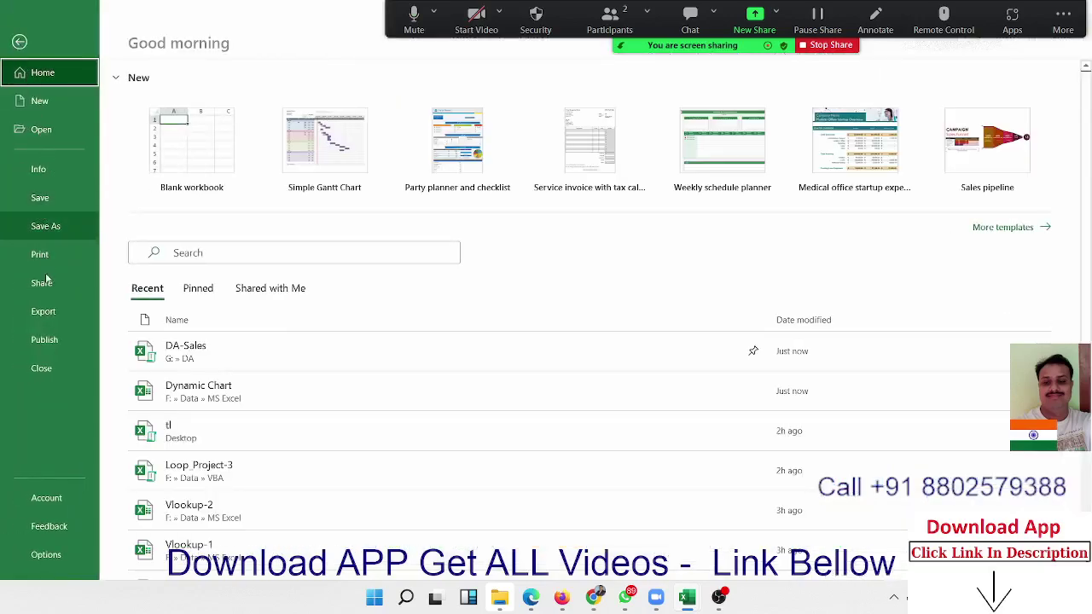
{"action": "left_click", "coordinate": [44, 368]}
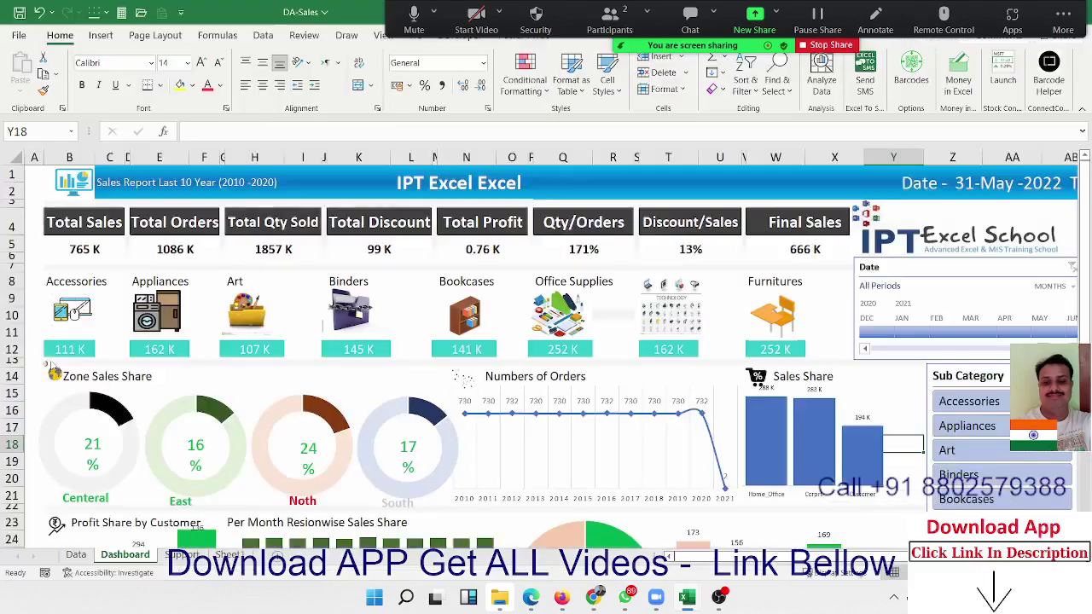
Discard DA-Sales changes, show FEB then JAN in the chart, and recommit B14's OFFSET formula
{"action": "left_click", "coordinate": [539, 315]}
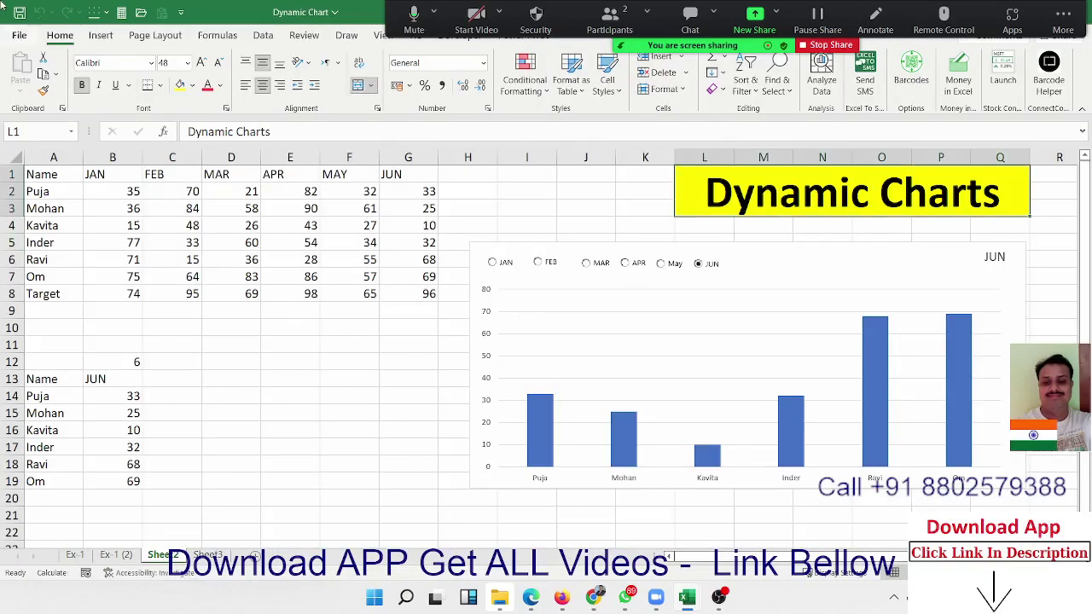
{"action": "left_click", "coordinate": [543, 263]}
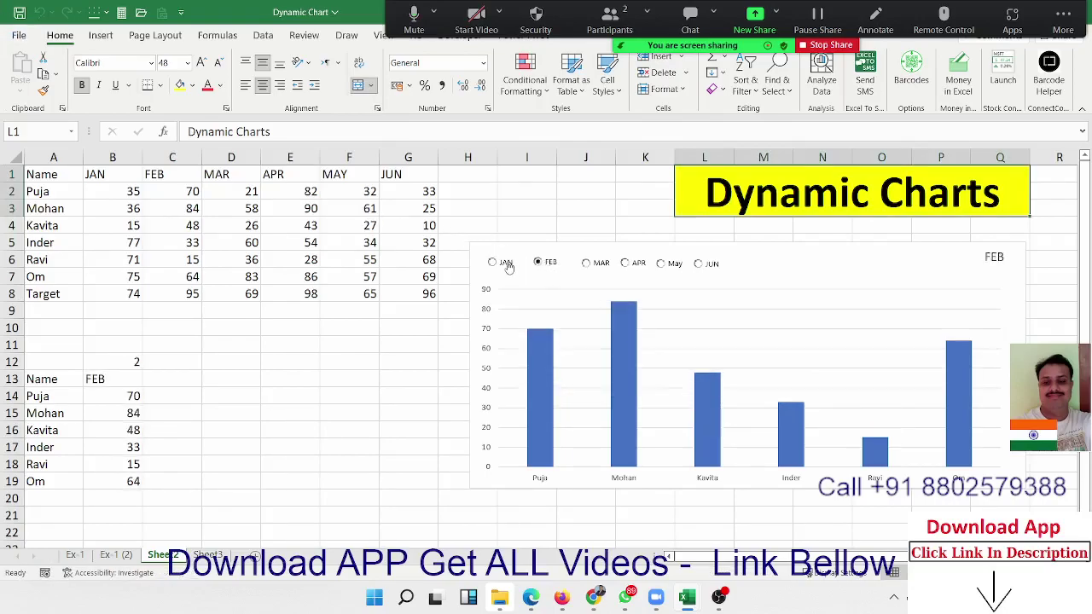
{"action": "left_click", "coordinate": [508, 267]}
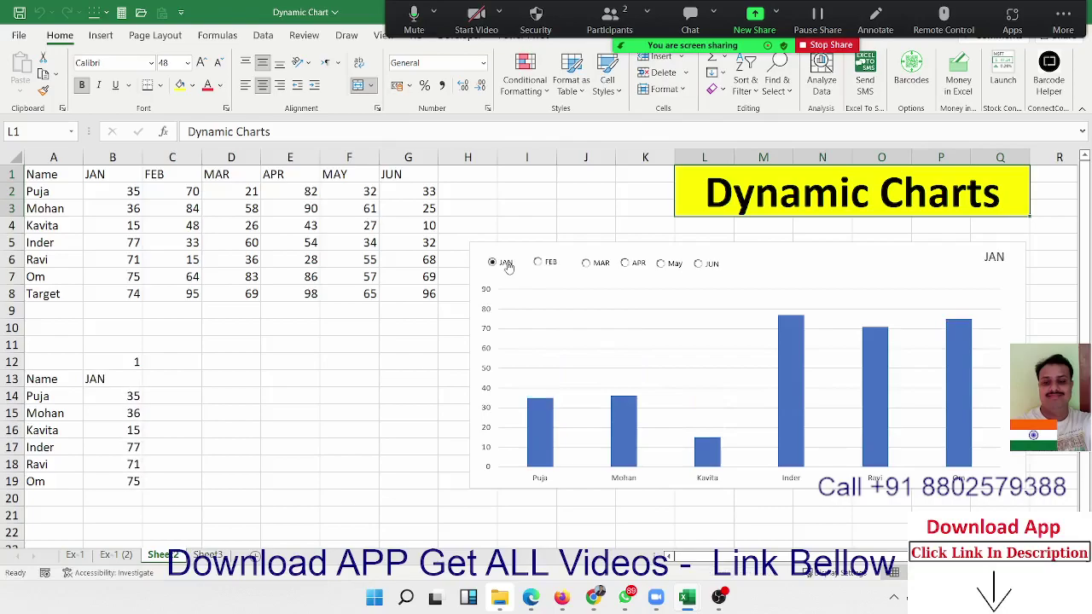
{"action": "double_click", "coordinate": [113, 391]}
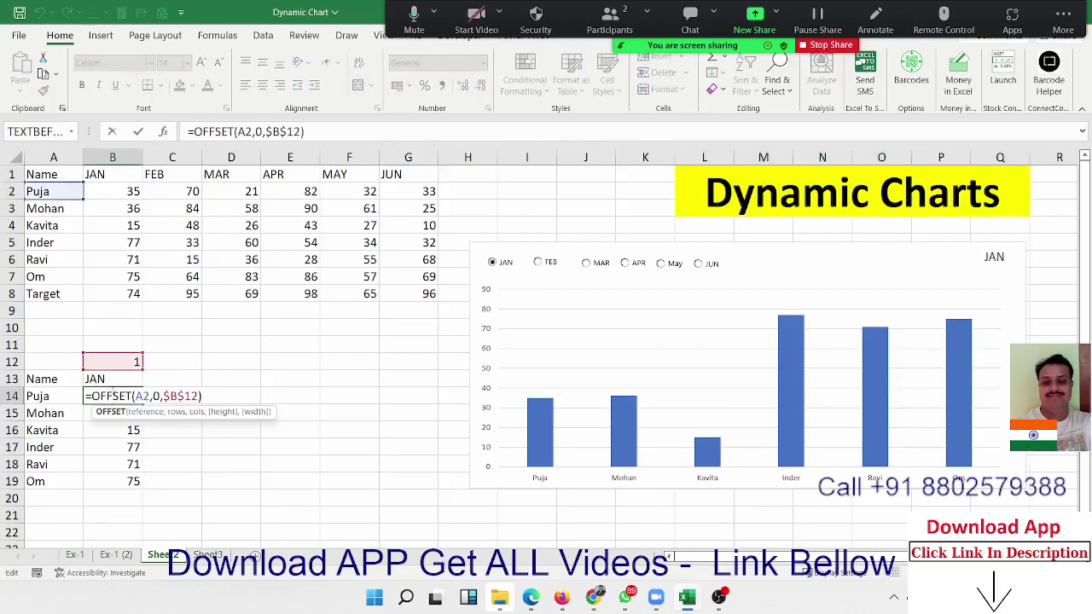
{"action": "key", "text": "Return"}
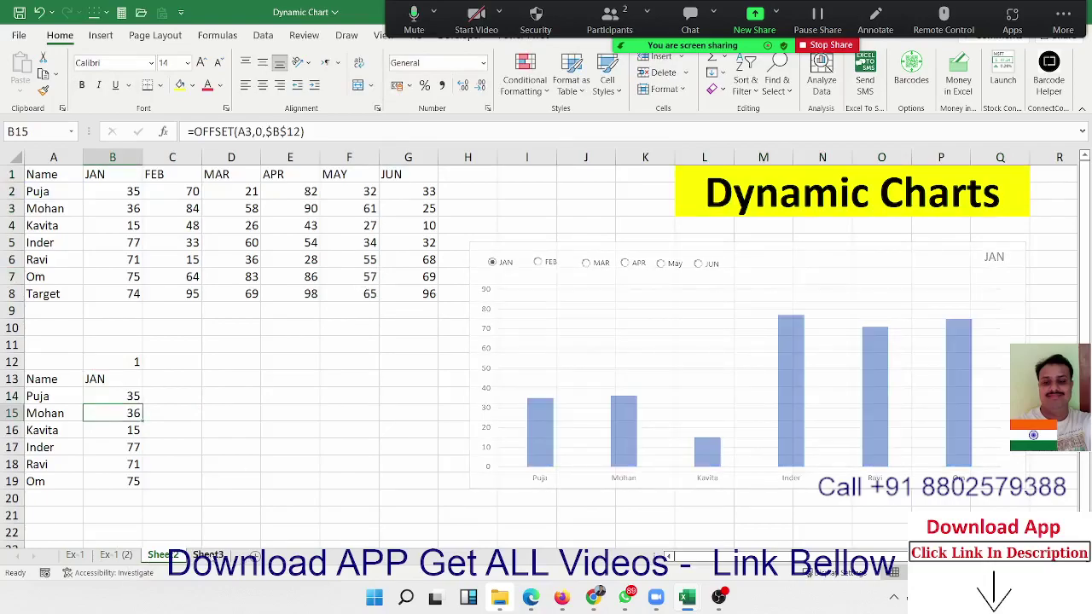
On Sheet3, scroll the dynamic chart back to show Puja through Ravi, then open the file view
{"action": "left_click", "coordinate": [208, 554]}
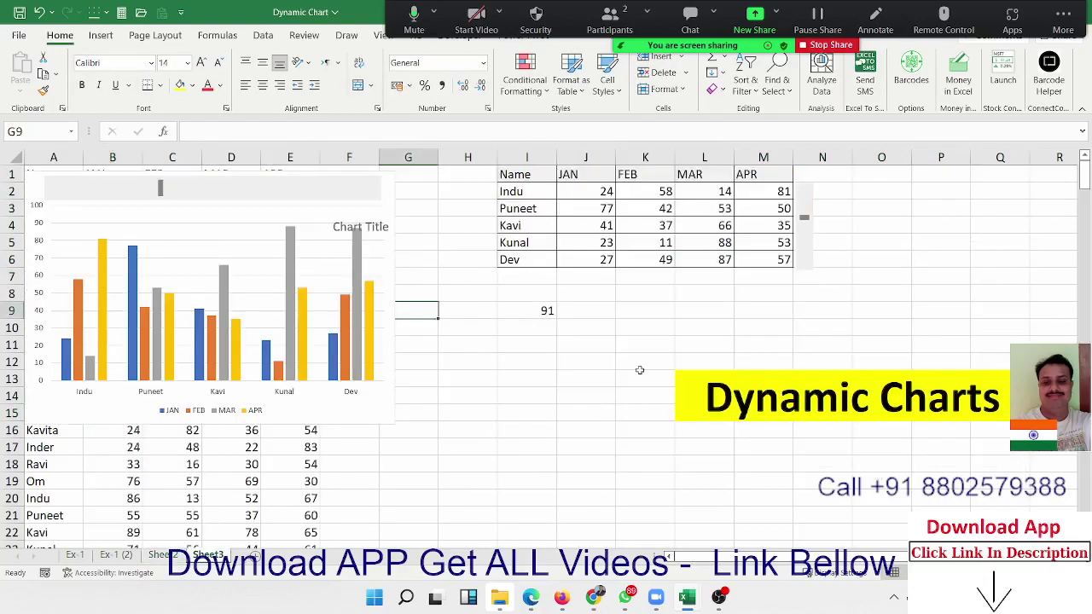
{"action": "left_click", "coordinate": [204, 185]}
{"action": "left_click_drag", "start_coordinate": [171, 188], "coordinate": [127, 191]}
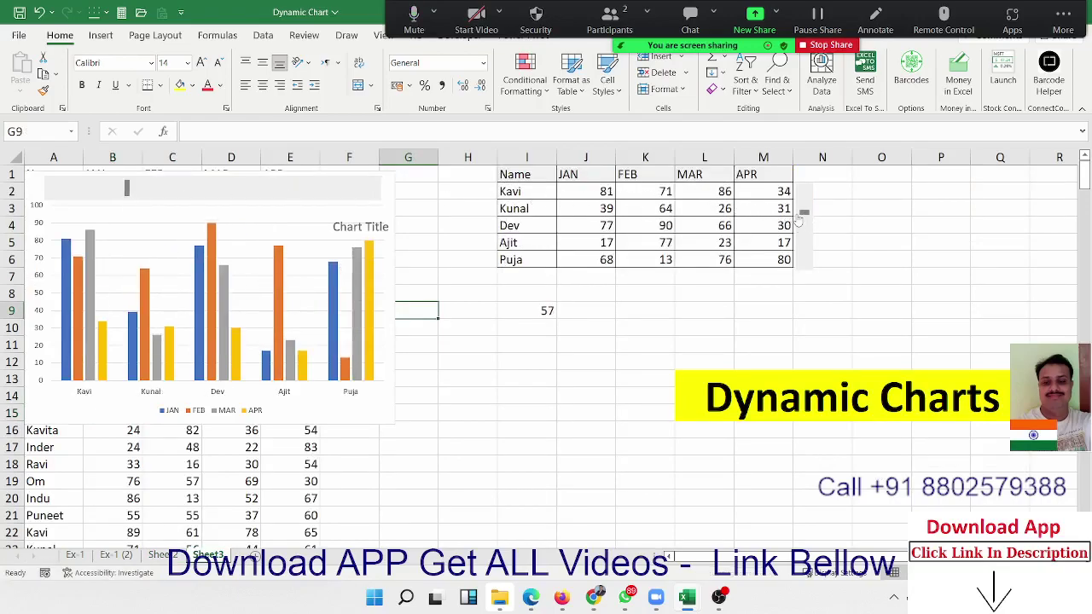
{"action": "mouse_move", "coordinate": [800, 220]}
{"action": "left_mouse_down"}
{"action": "mouse_move", "coordinate": [805, 205]}
{"action": "mouse_move", "coordinate": [803, 237]}
{"action": "mouse_move", "coordinate": [803, 203]}
{"action": "left_mouse_up"}
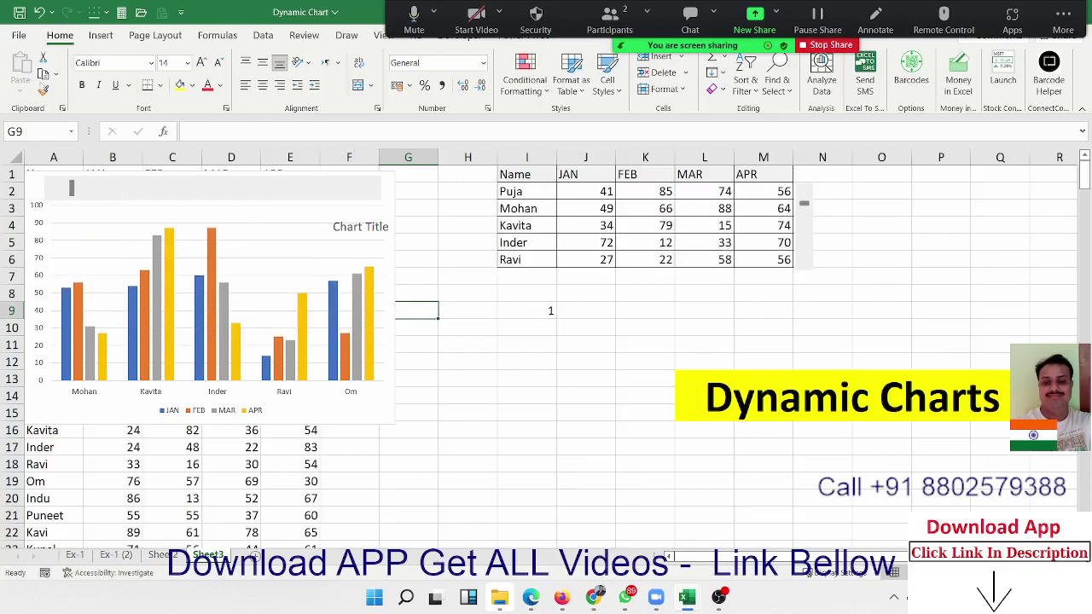
{"action": "left_click", "coordinate": [18, 35]}
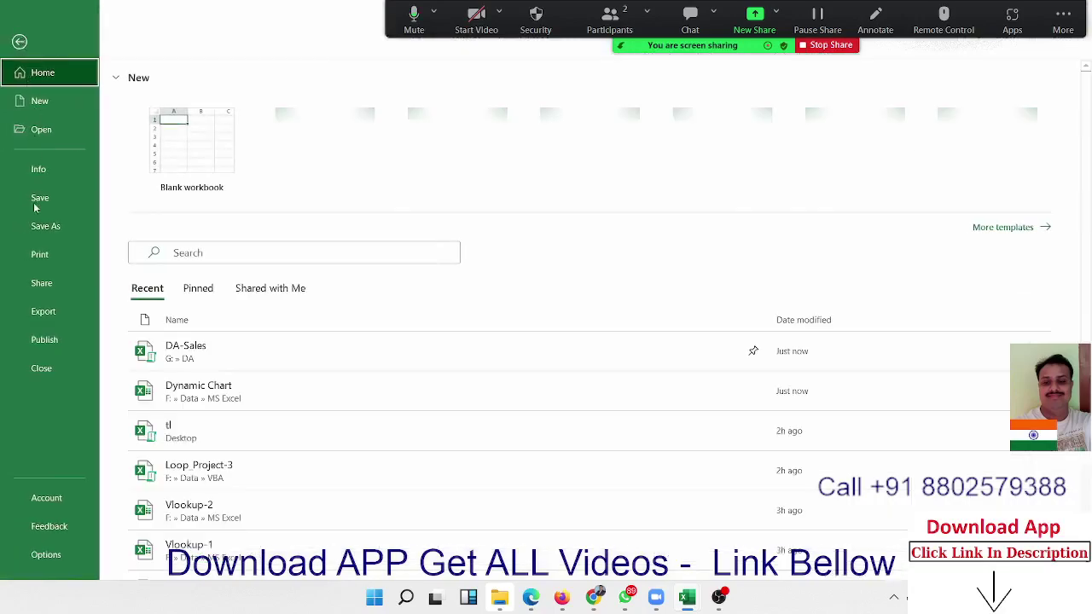
Leave Backstage and close the Dynamic Chart workbook without saving
{"action": "key", "text": "Escape"}
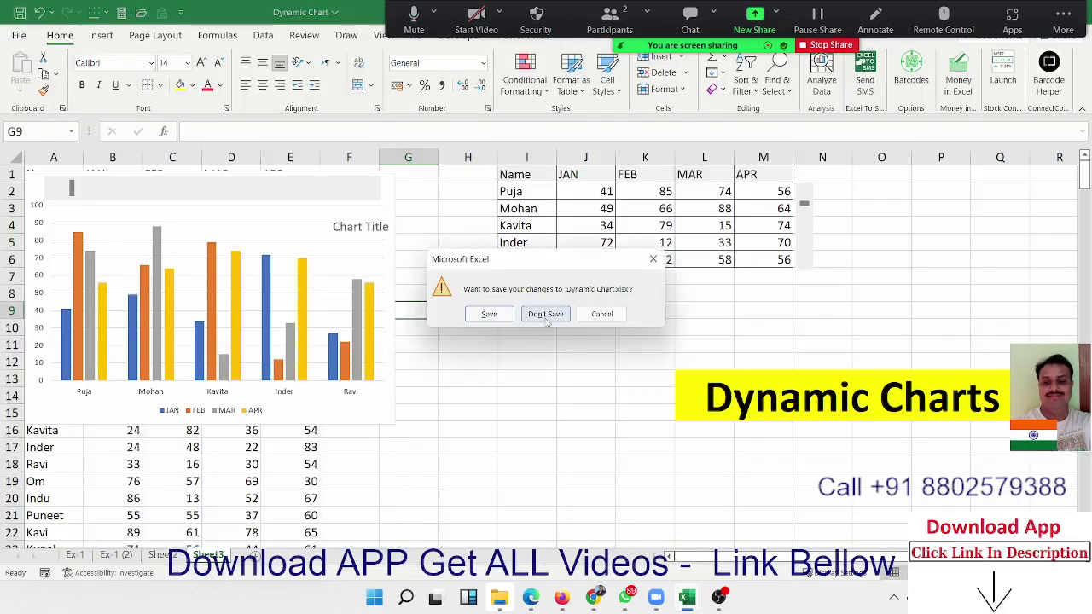
{"action": "left_click", "coordinate": [546, 314]}
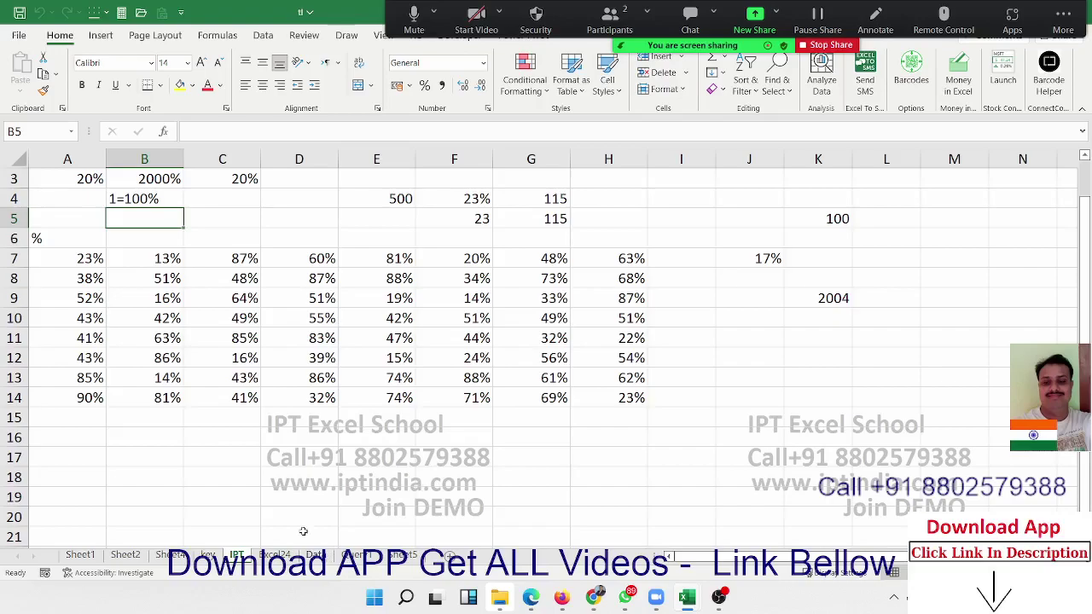
Select the A3:J14 percentage table, toggle formula view on and off, and delete its contents
{"action": "left_click_drag", "start_coordinate": [45, 179], "coordinate": [816, 400]}
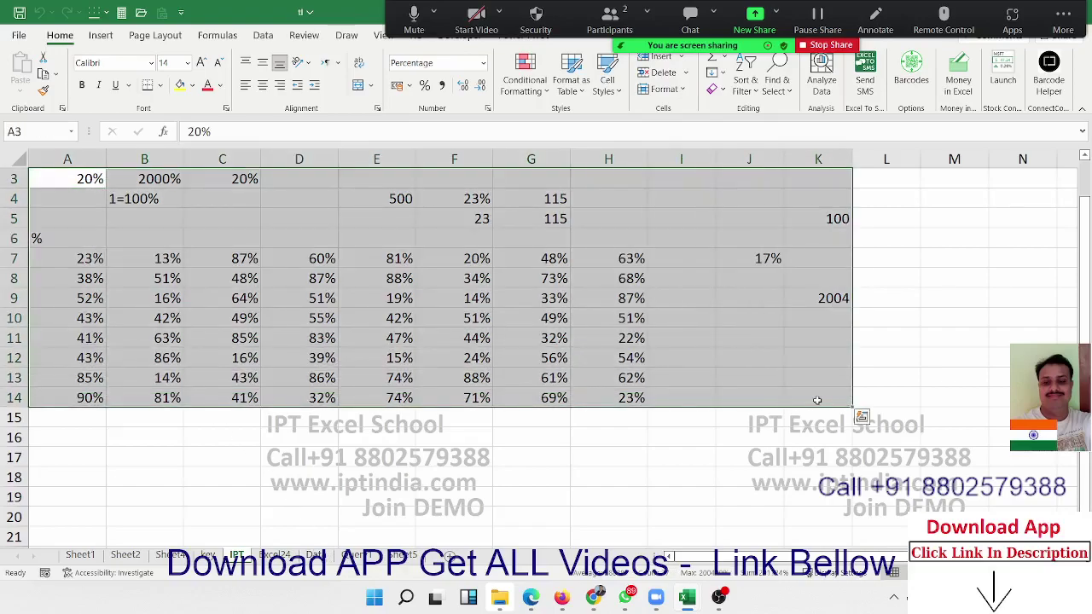
{"action": "key", "text": "ctrl+grave"}
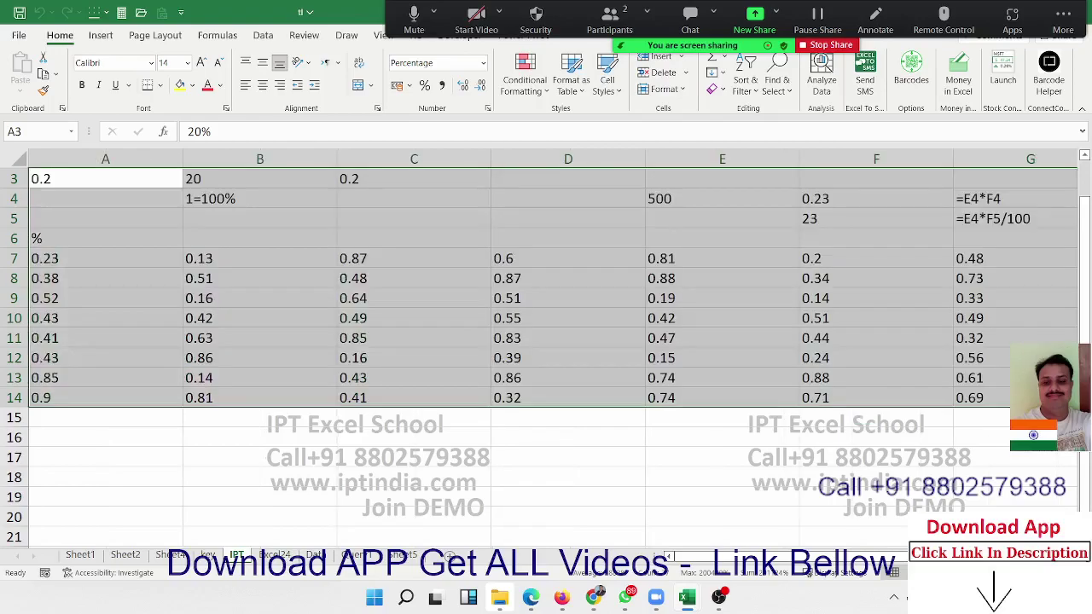
{"action": "key", "text": "ctrl+grave"}
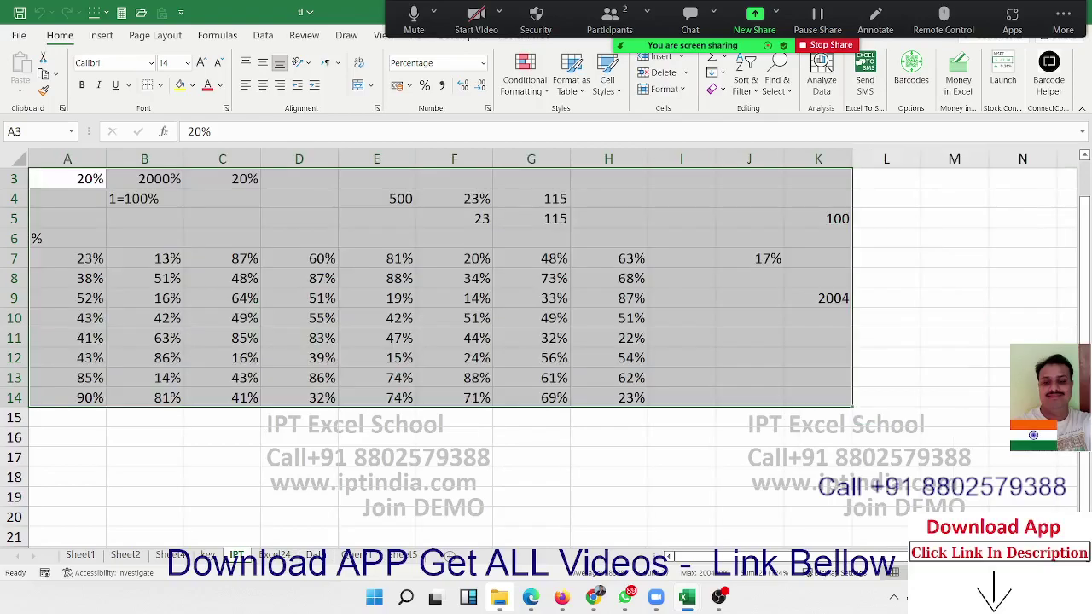
{"action": "key", "text": "Delete"}
{"action": "key", "text": "Down"}
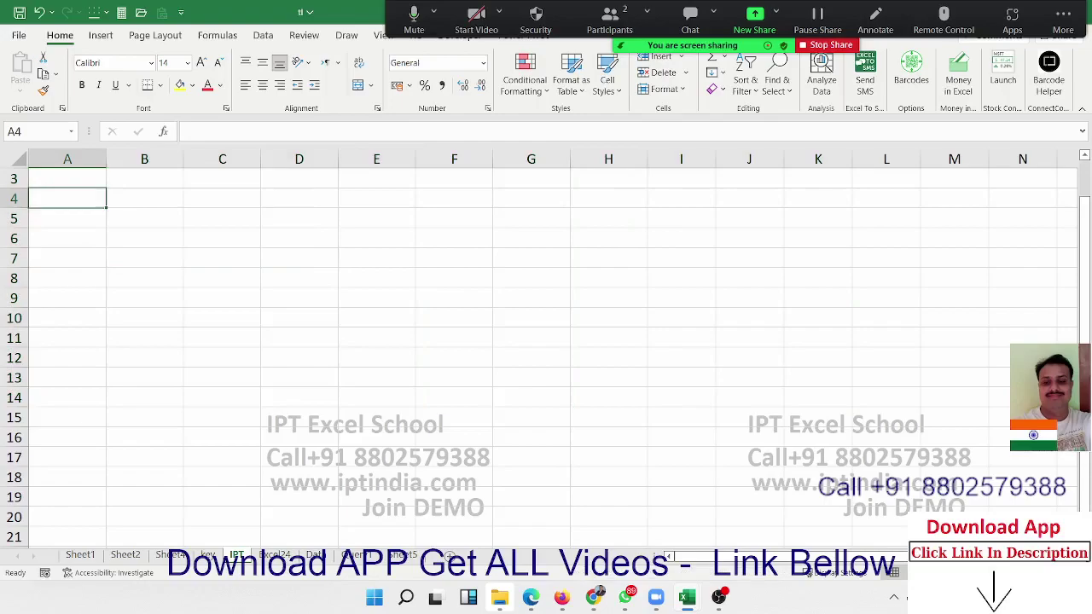
{"action": "key", "text": "Up"}
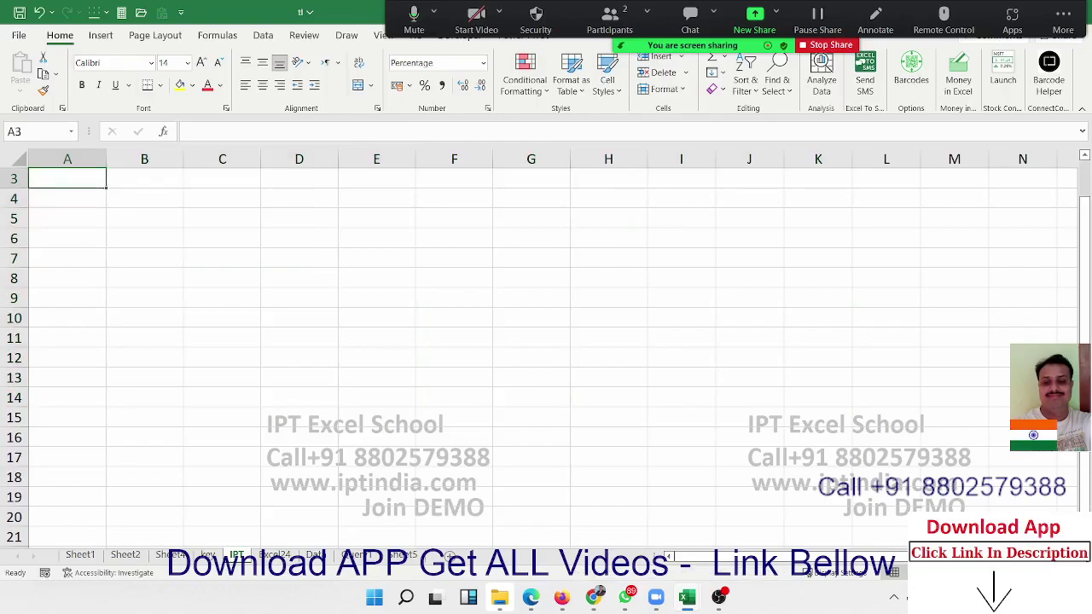
Enter =RANDBETWEEN(10,90) in cell A2
{"action": "key", "text": "ctrl+Home"}
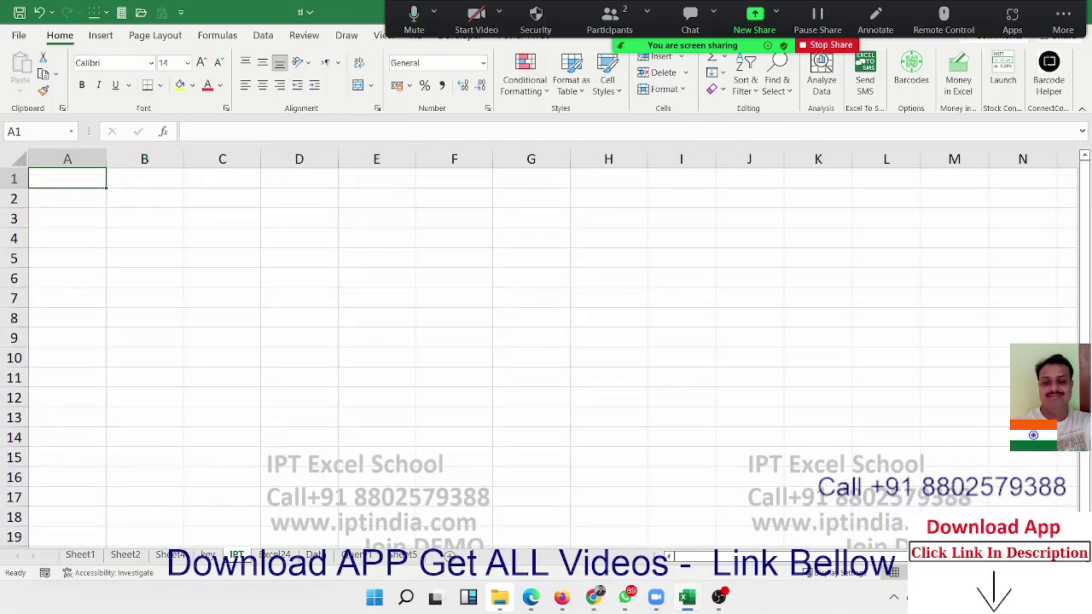
{"action": "key", "text": "Right"}
{"action": "key", "text": "Right"}
{"action": "key", "text": "Down"}
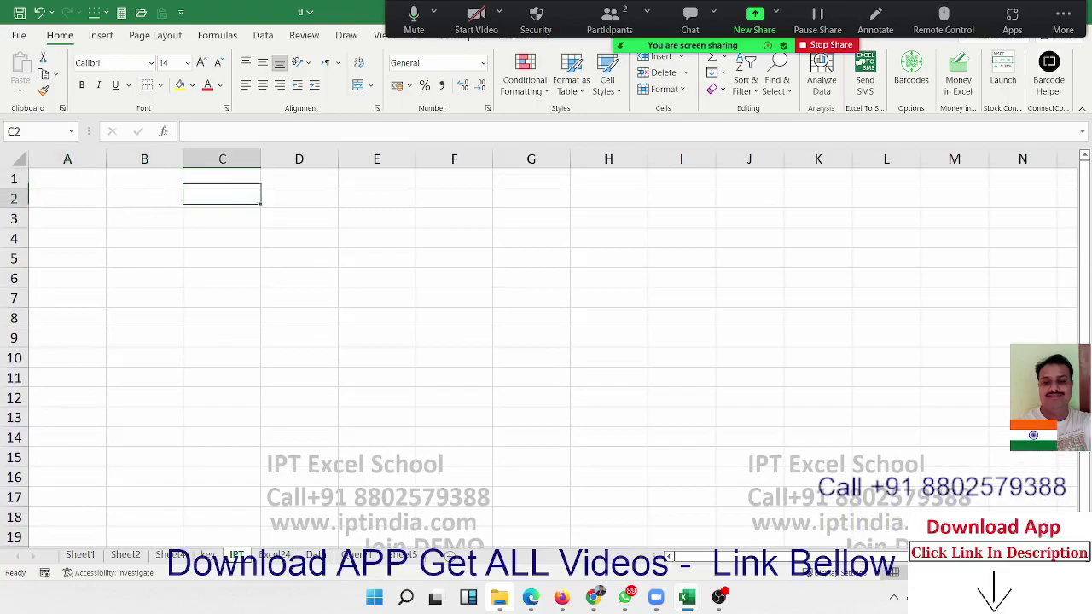
{"action": "key", "text": "Down"}
{"action": "key", "text": "Left"}
{"action": "key", "text": "Left"}
{"action": "key", "text": "Up"}
{"action": "type", "text": "=r"}
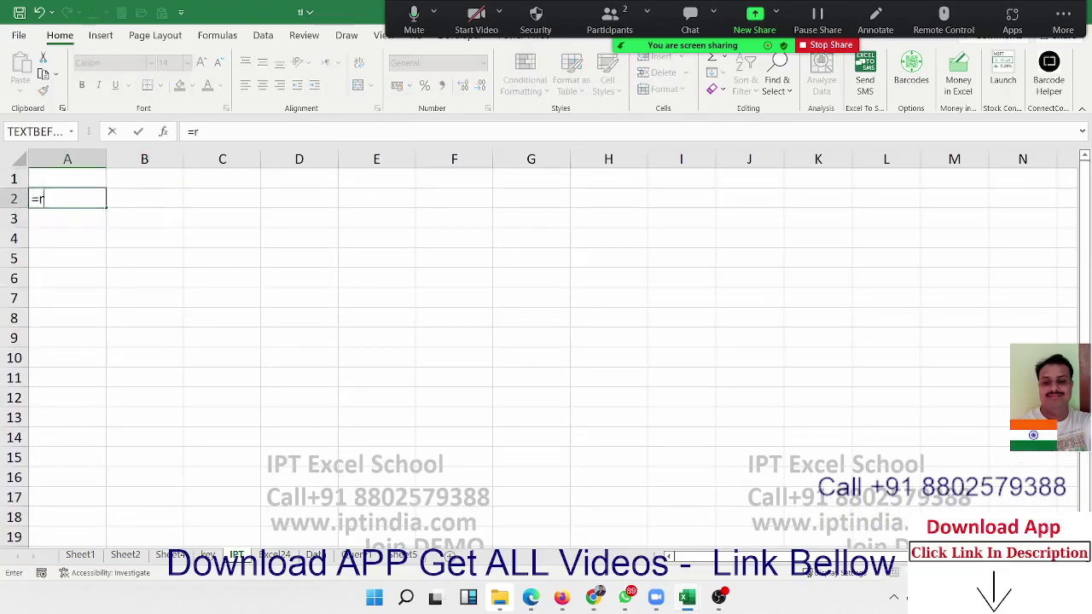
{"action": "type", "text": "a"}
{"action": "key", "text": "Down"}
{"action": "key", "text": "Down"}
{"action": "key", "text": "Down"}
{"action": "key", "text": "Tab"}
{"action": "type", "text": "10"}
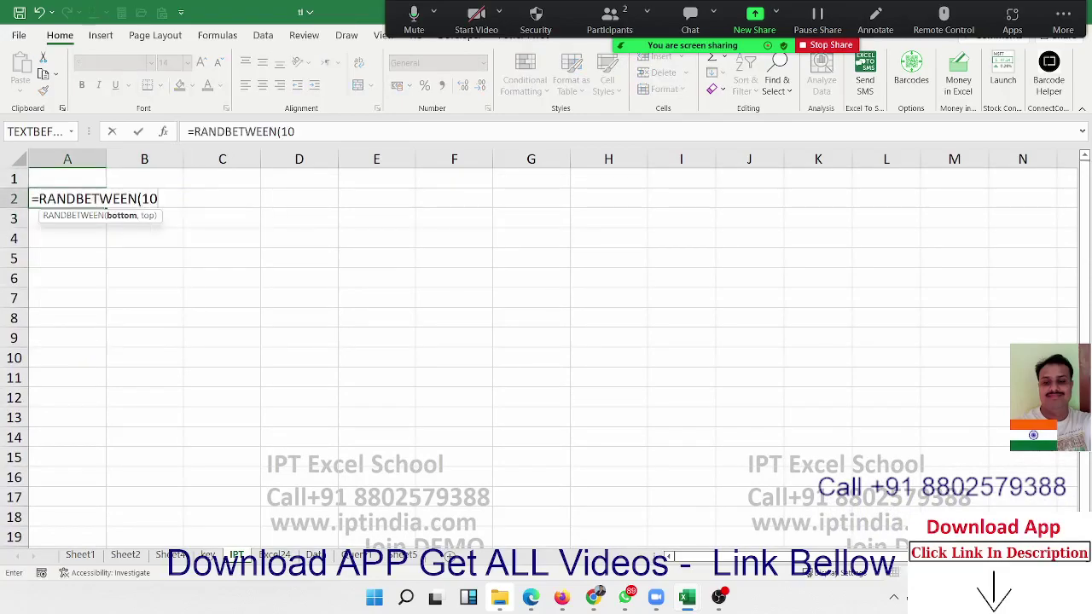
{"action": "type", "text": ",90"}
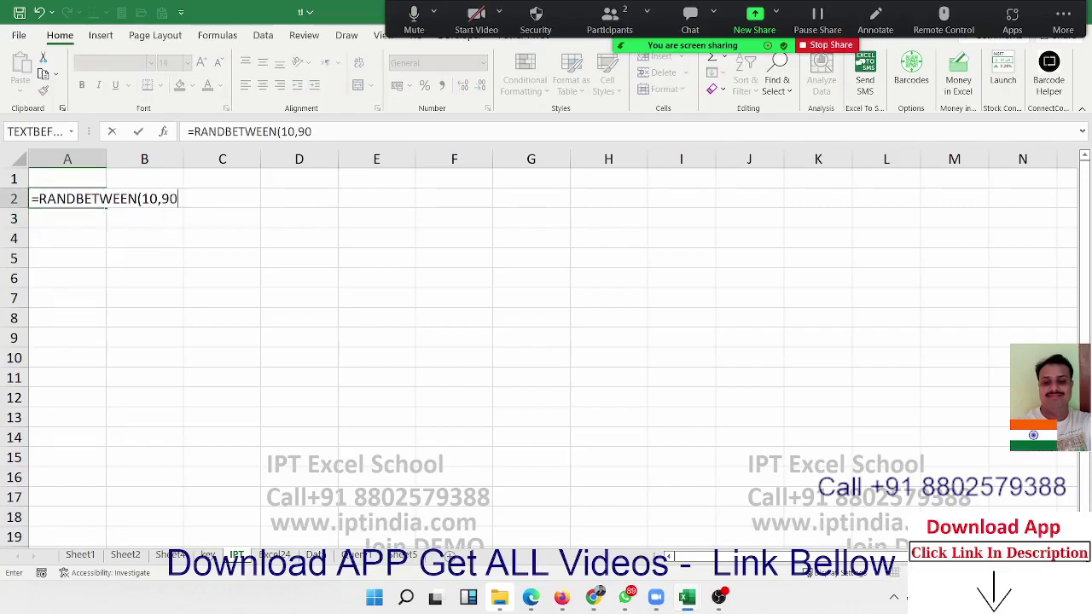
{"action": "key", "text": "Return"}
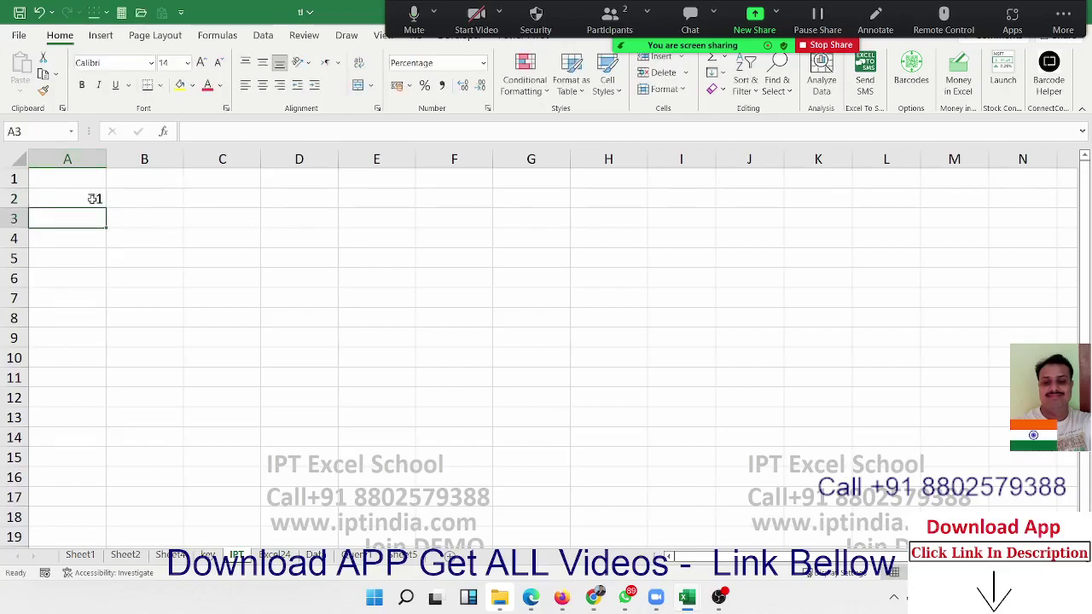
Fill the formula across and down through A2:I13 with Ctrl+R and Ctrl+D
{"action": "left_click_drag", "start_coordinate": [95, 197], "coordinate": [694, 409]}
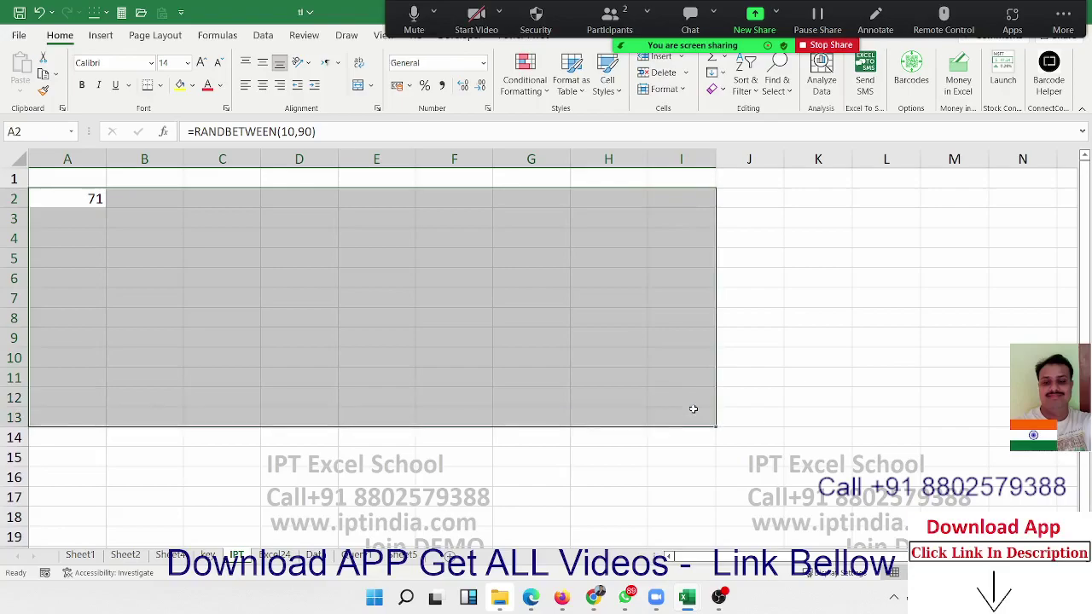
{"action": "key", "text": "ctrl+r"}
{"action": "key", "text": "ctrl+d"}
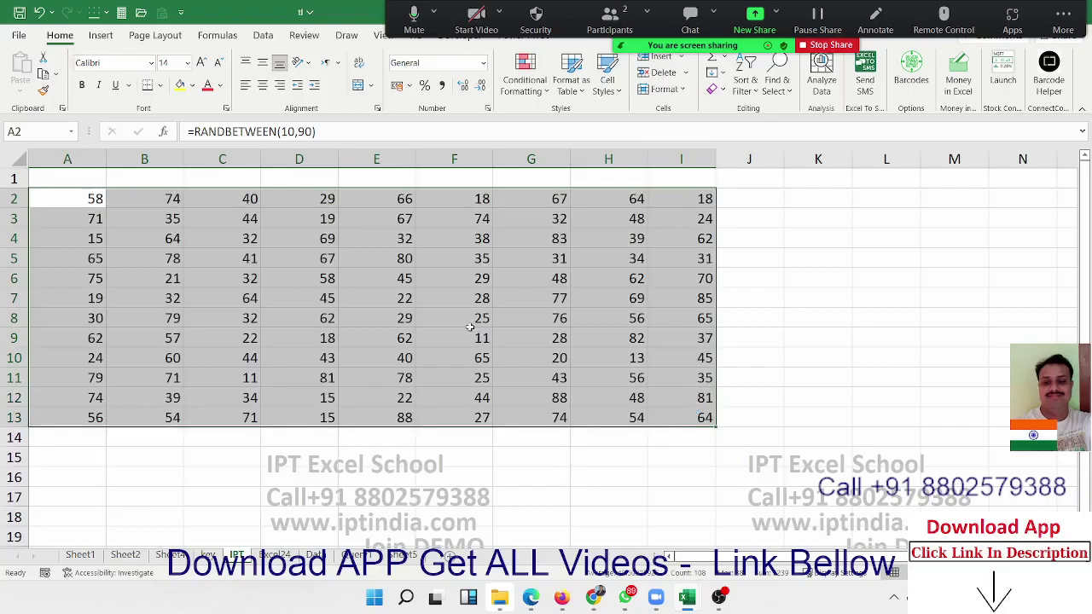
{"action": "left_click", "coordinate": [407, 292]}
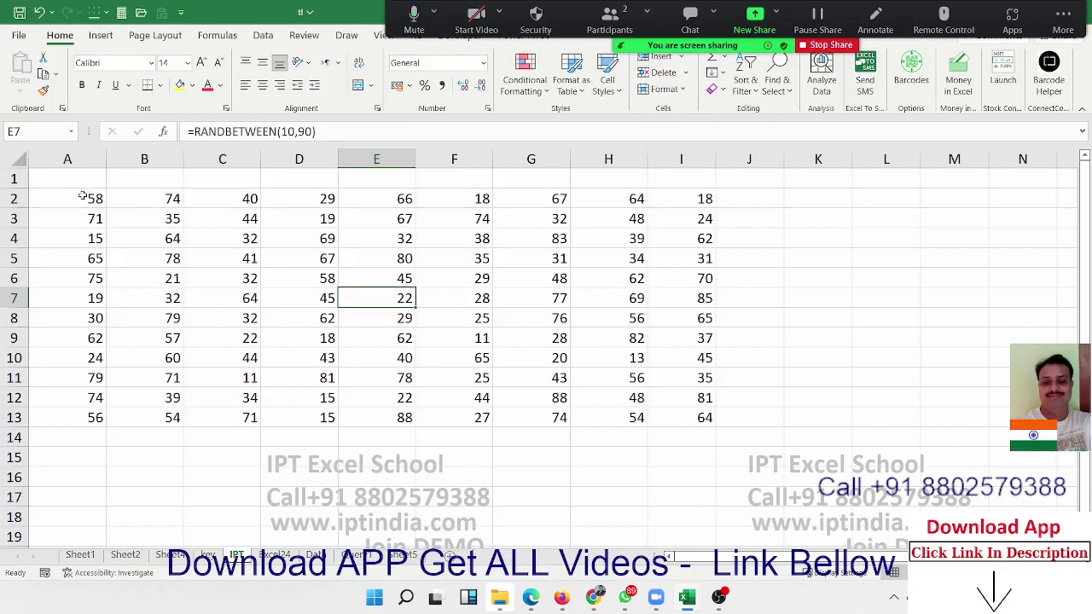
{"action": "left_click", "coordinate": [93, 235]}
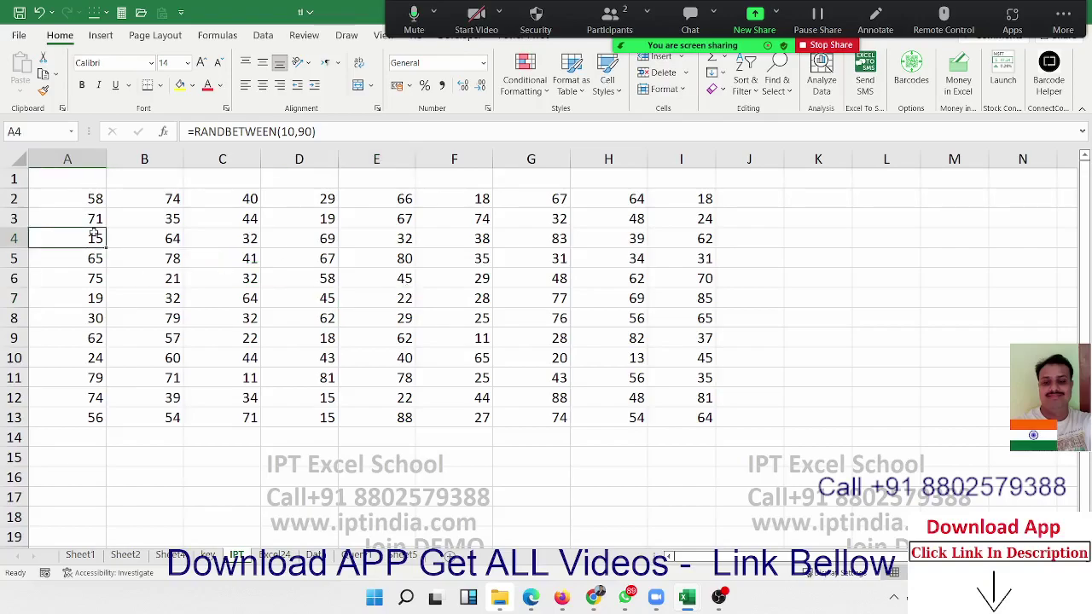
{"action": "key", "text": "ctrl+a"}
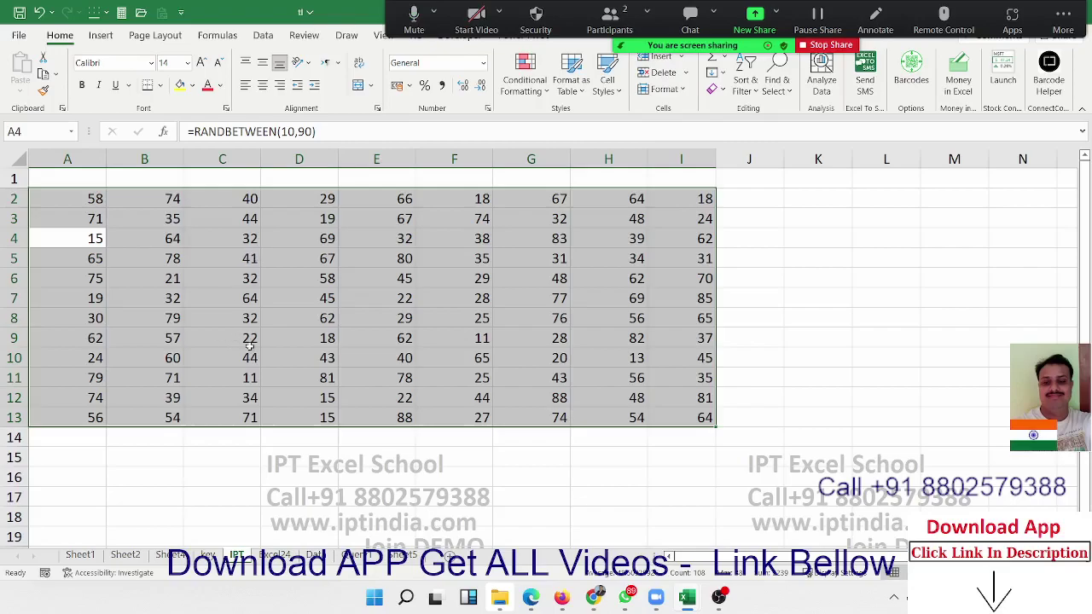
{"action": "left_click_drag", "start_coordinate": [248, 341], "coordinate": [201, 288]}
{"action": "left_click", "coordinate": [200, 289]}
{"action": "key", "text": "ctrl+a"}
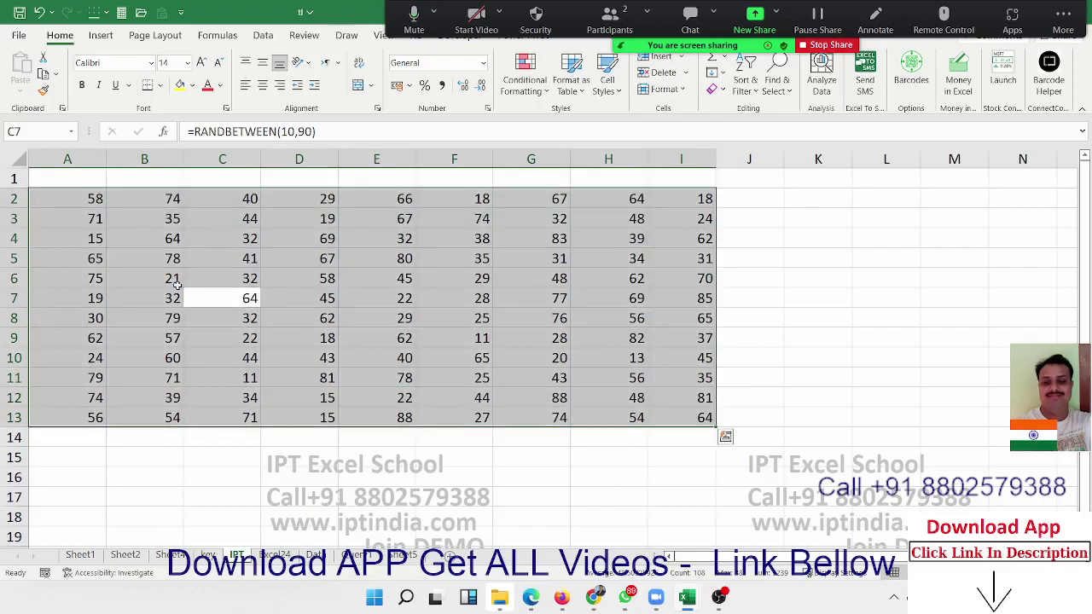
{"action": "left_click", "coordinate": [218, 260]}
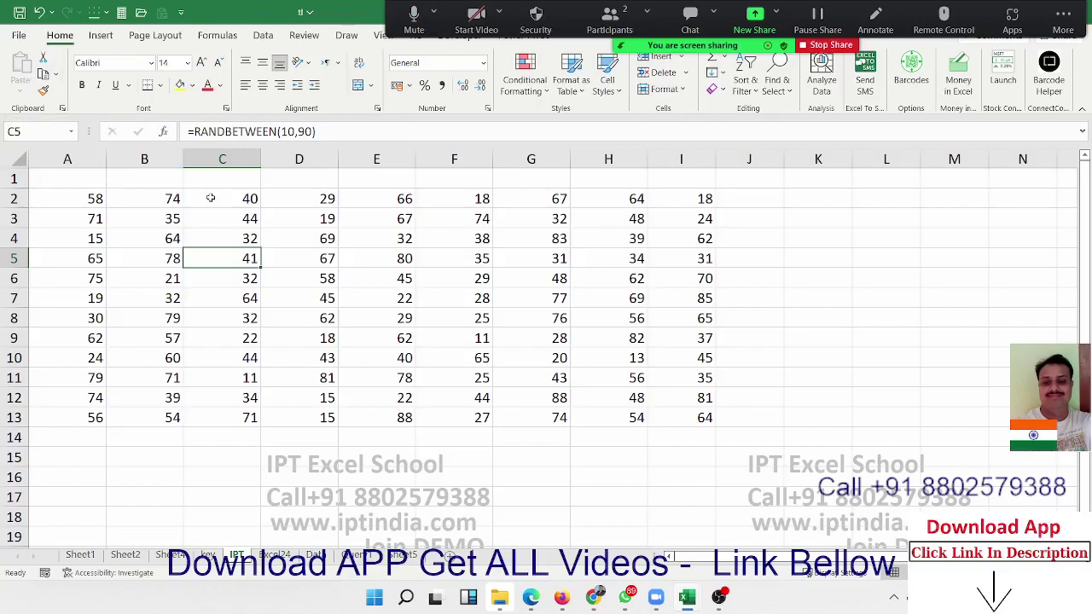
Select A2:I13 with Go To Special's Current region option and delete its numbers
{"action": "left_click", "coordinate": [758, 94]}
{"action": "left_click", "coordinate": [767, 94]}
{"action": "left_click", "coordinate": [776, 86]}
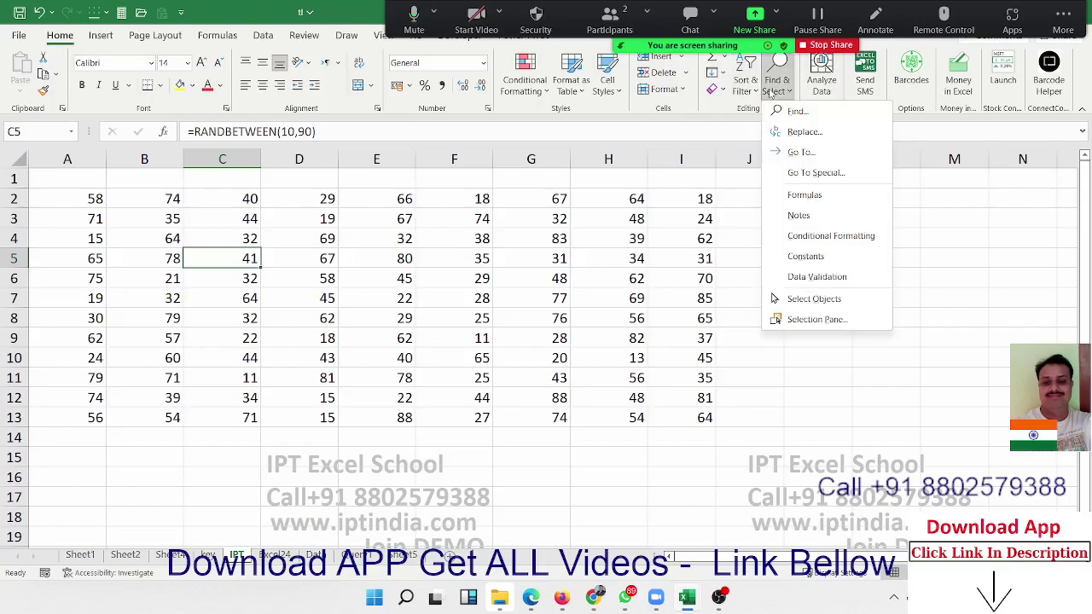
{"action": "left_click", "coordinate": [810, 172]}
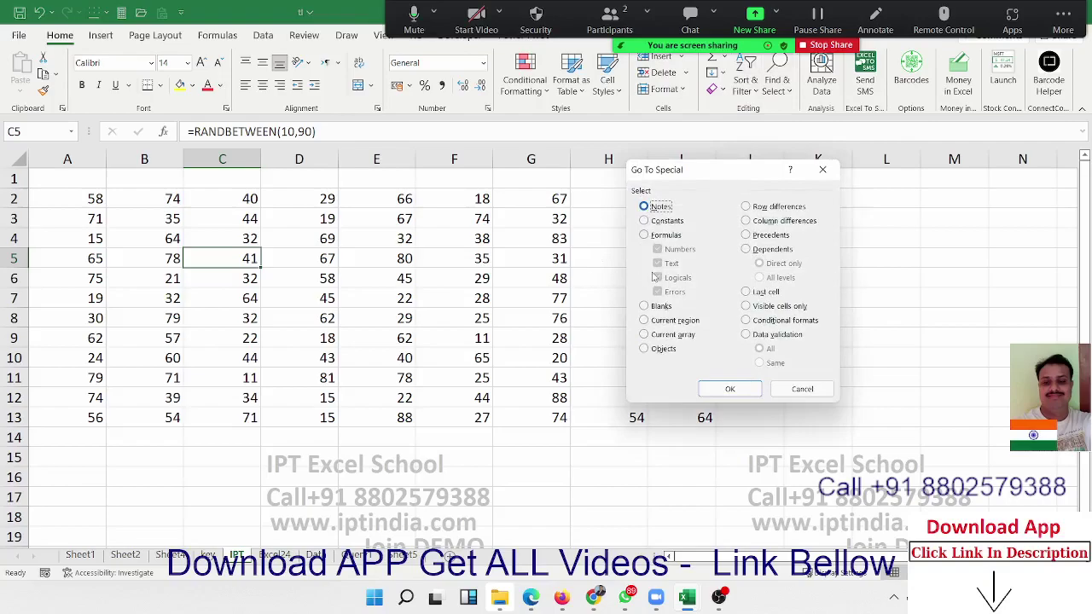
{"action": "left_click", "coordinate": [664, 322]}
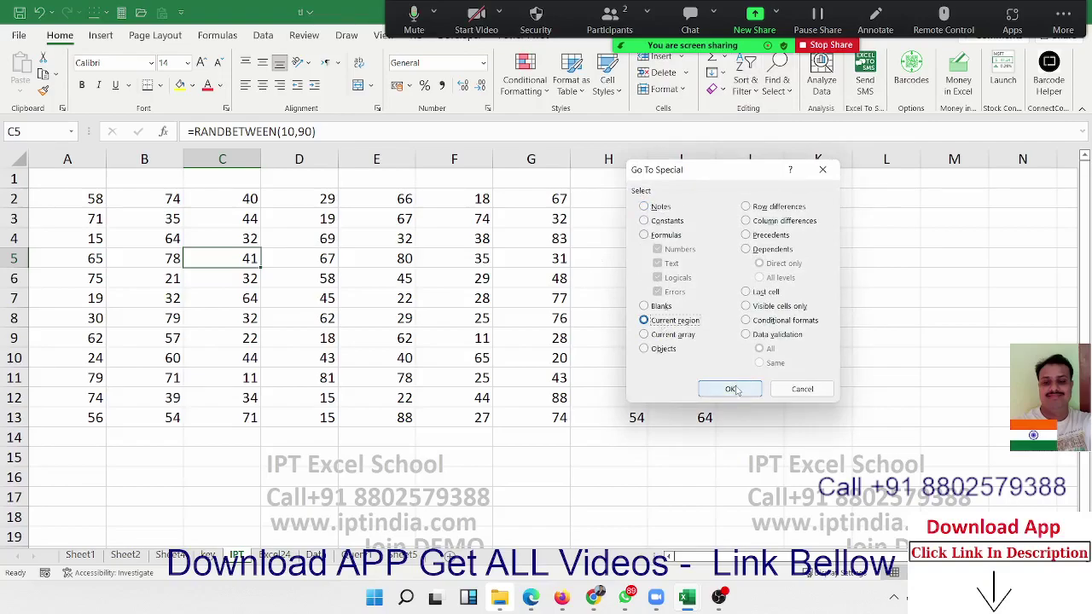
{"action": "left_click", "coordinate": [733, 389]}
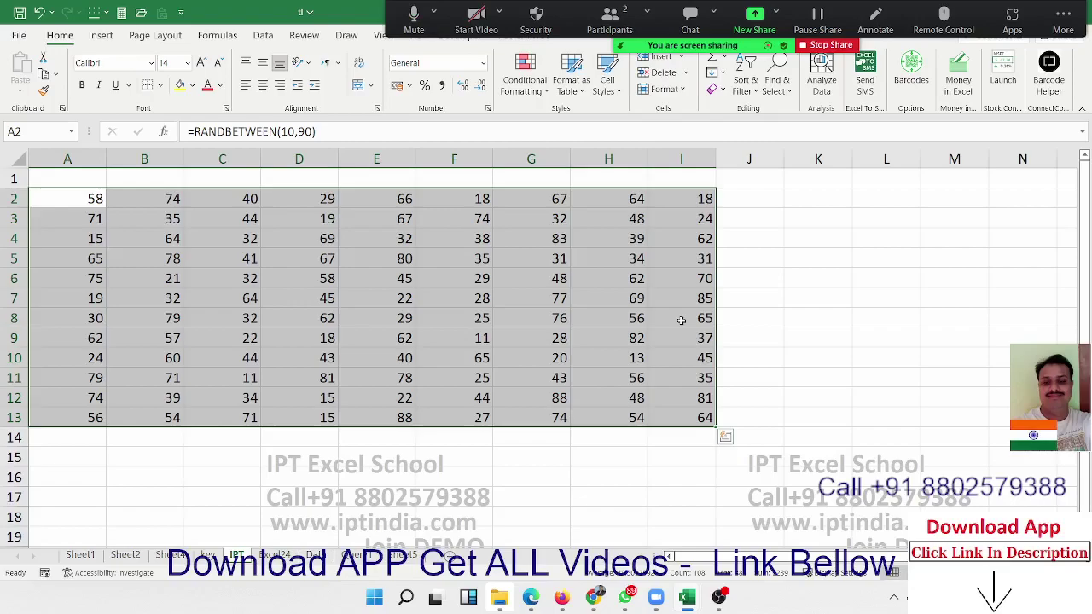
{"action": "key", "text": "Delete"}
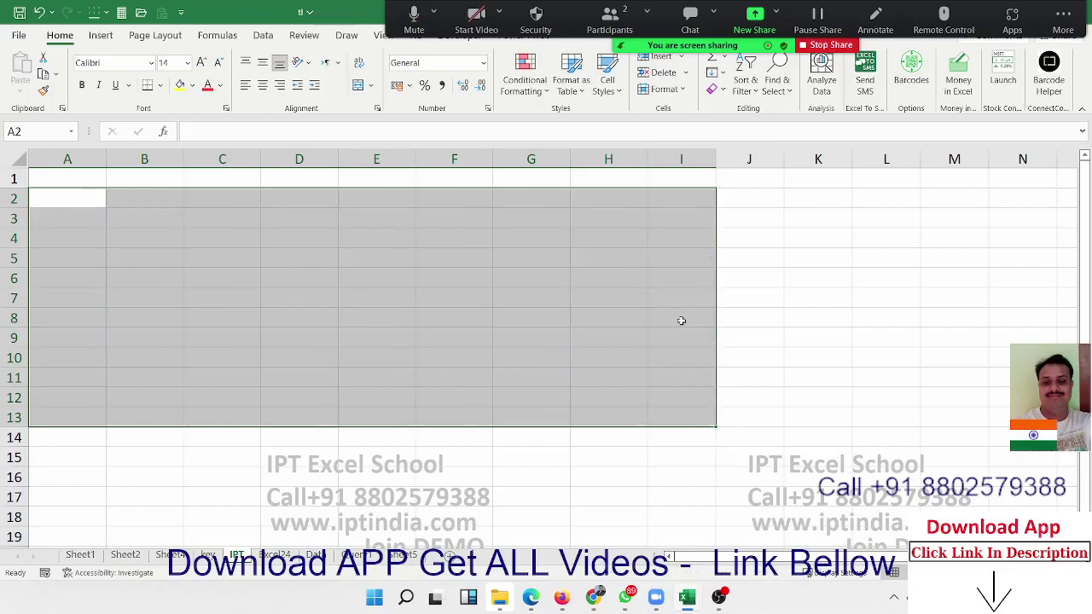
{"action": "left_click", "coordinate": [395, 237]}
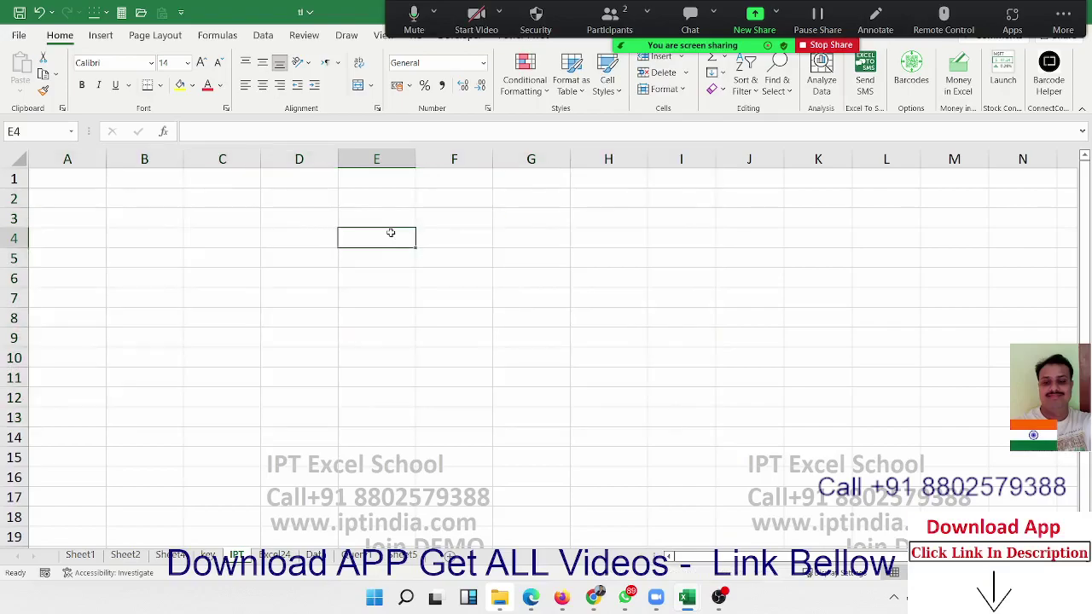